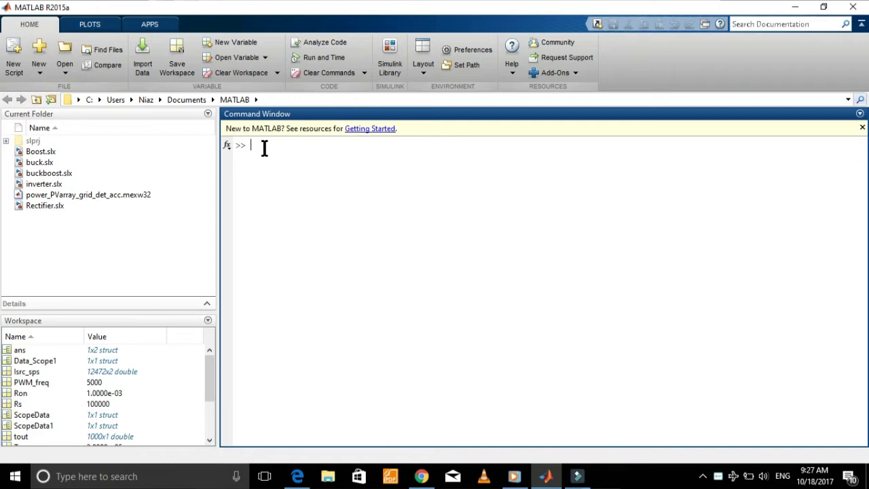
Open the Simulink Library Browser and display the main Simulink library.
text(simulink)
key(Return)
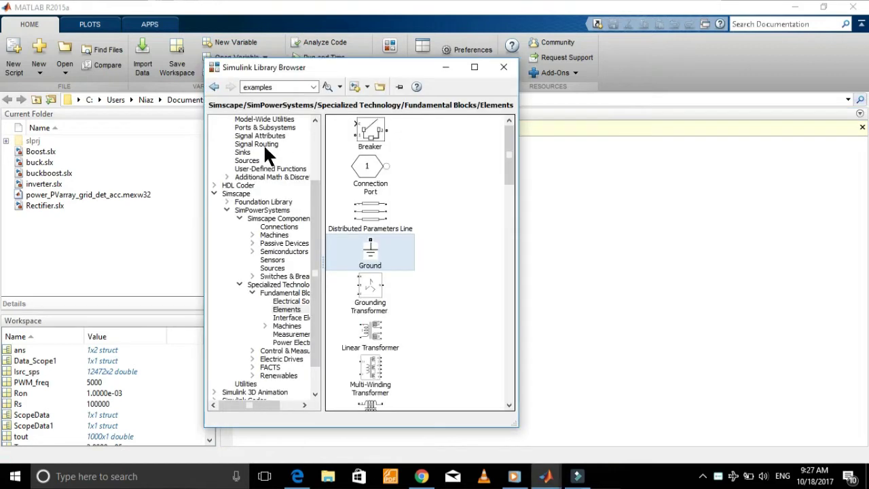
drag(311, 183, 305, 120)
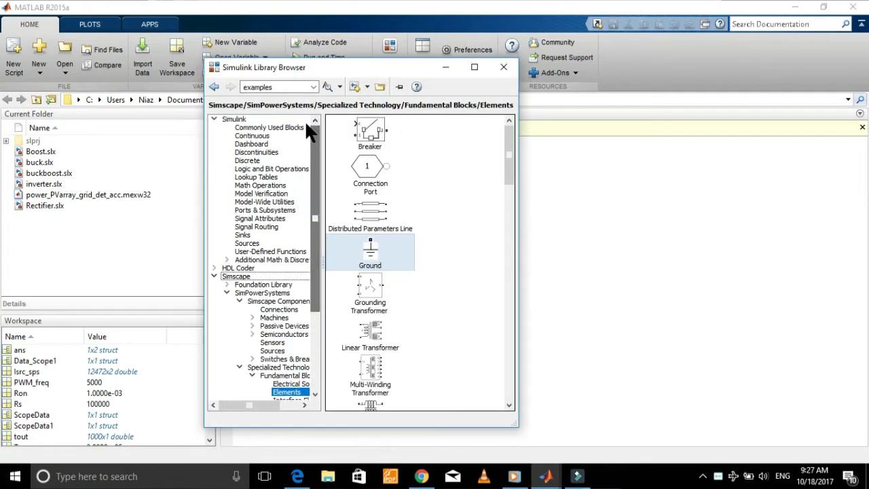
click(245, 119)
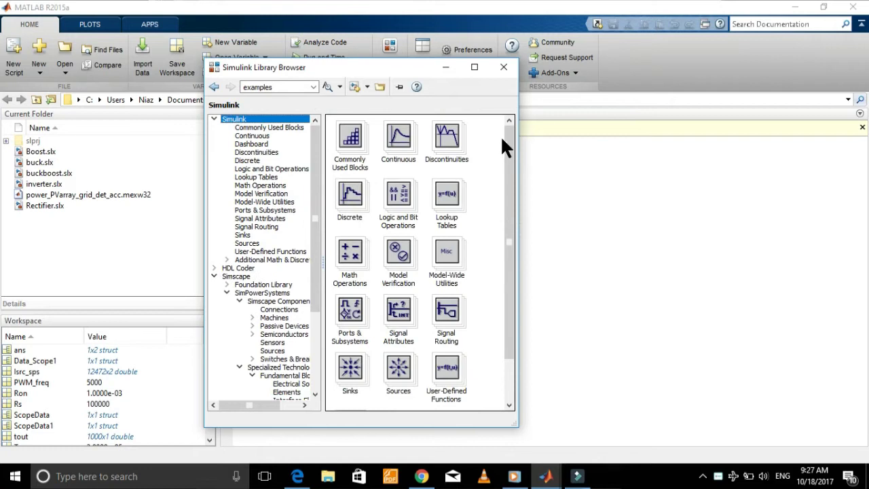
Add a Scope from Commonly Used Blocks to a new model, then minimize the model window.
click(296, 128)
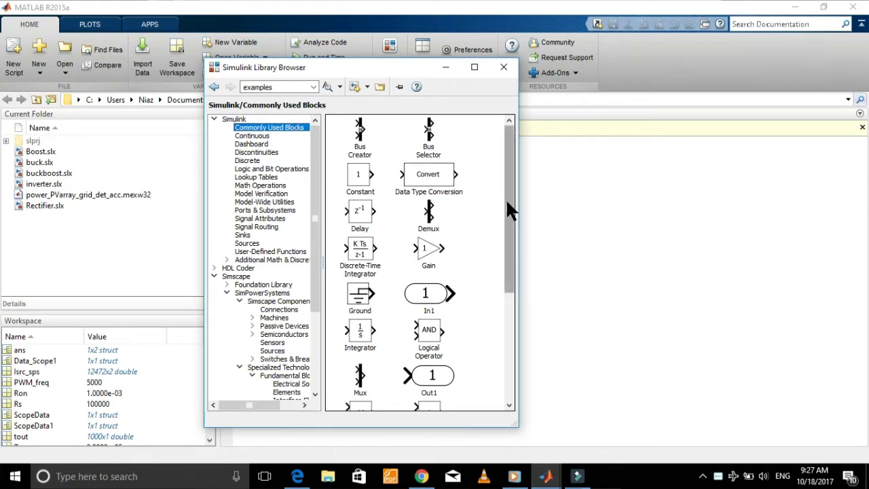
drag(509, 204, 516, 281)
right_click(429, 314)
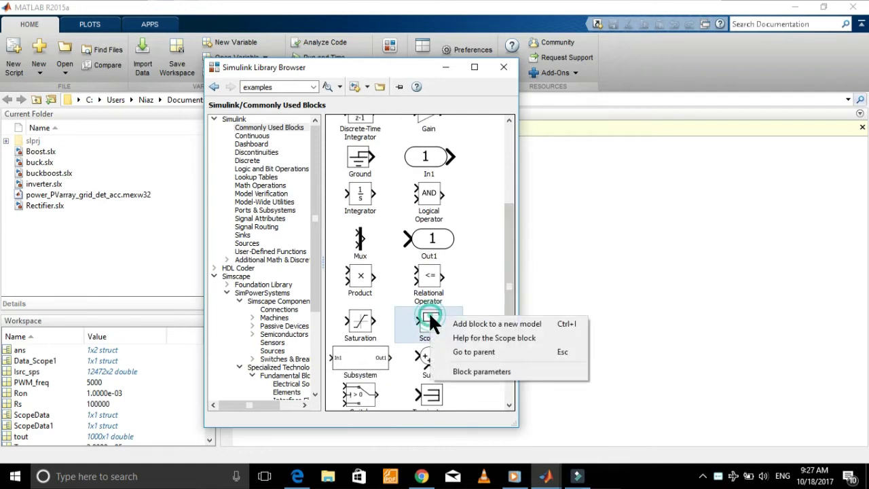
click(445, 322)
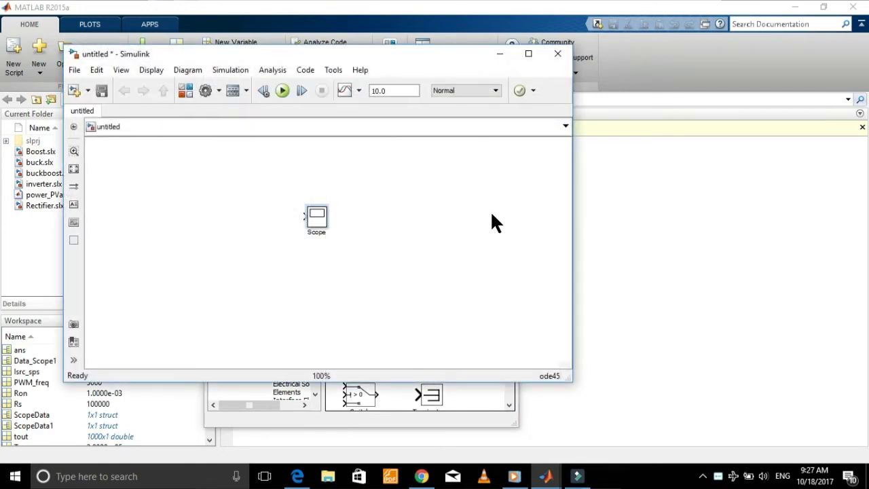
click(500, 55)
Add an AC Voltage Source from the SimPowerSystems Specialized Technology Electrical Sources library to the untitled model.
drag(514, 272, 513, 192)
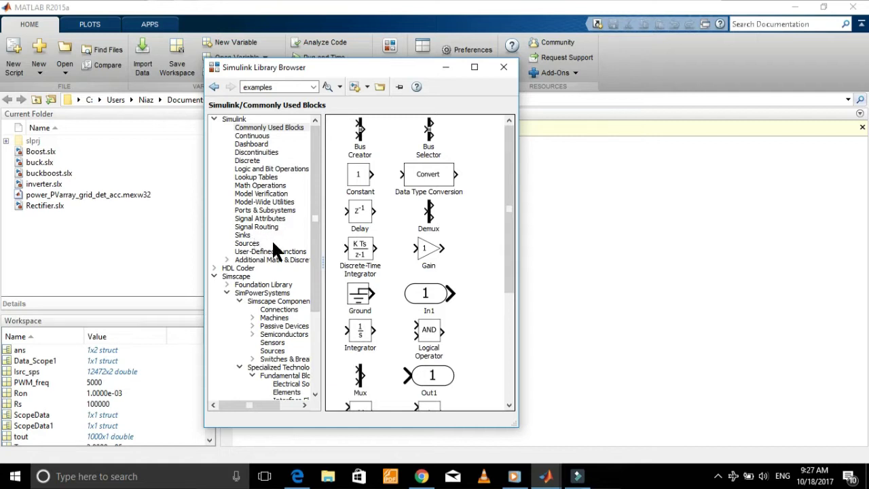
click(237, 277)
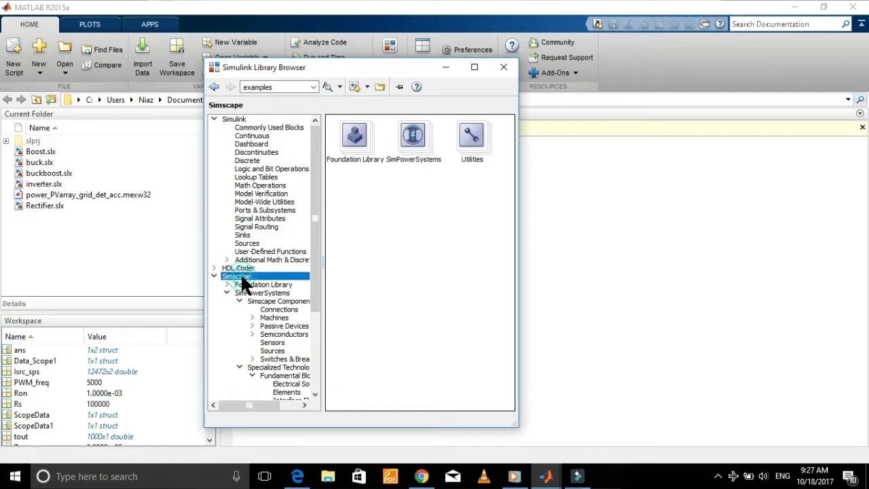
double_click(422, 143)
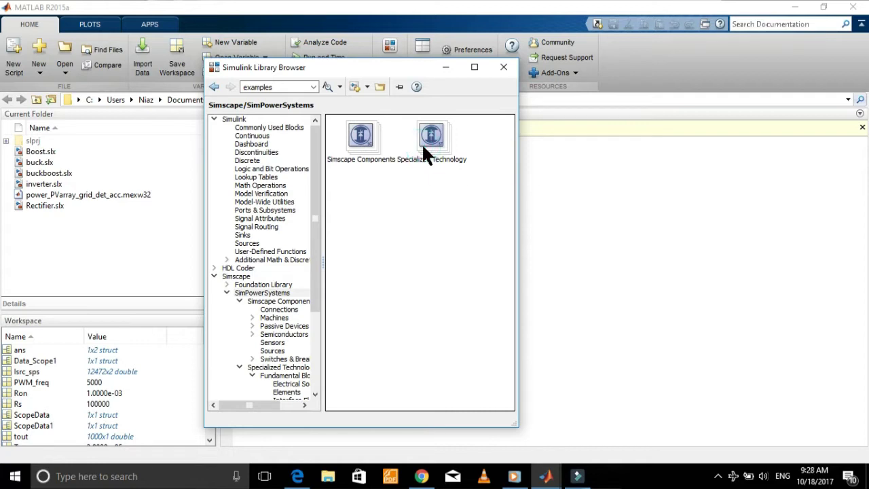
double_click(421, 144)
click(424, 194)
double_click(422, 188)
double_click(359, 151)
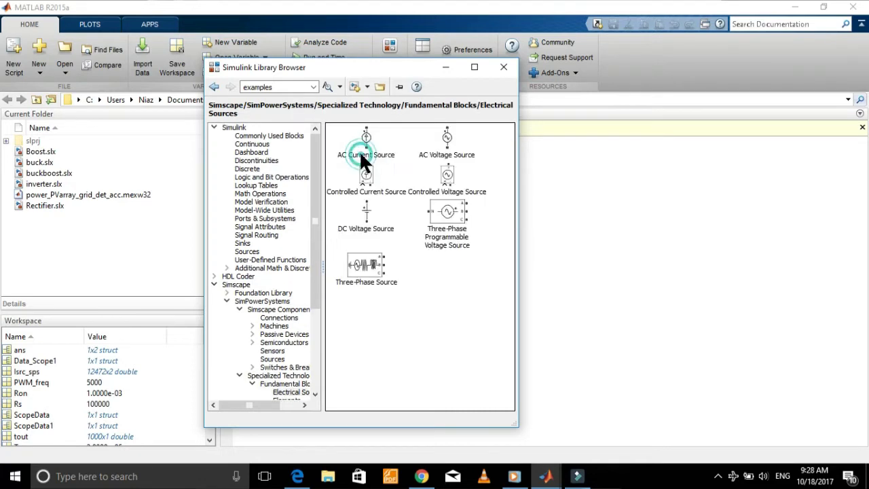
right_click(445, 146)
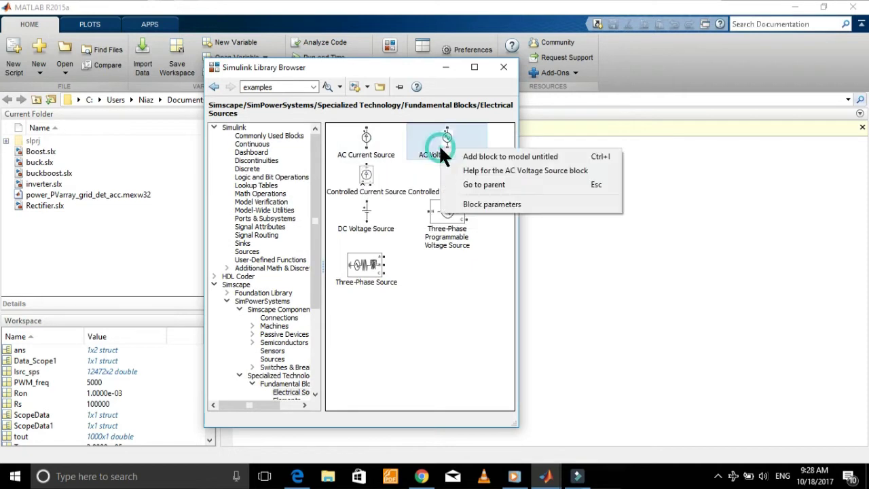
click(456, 157)
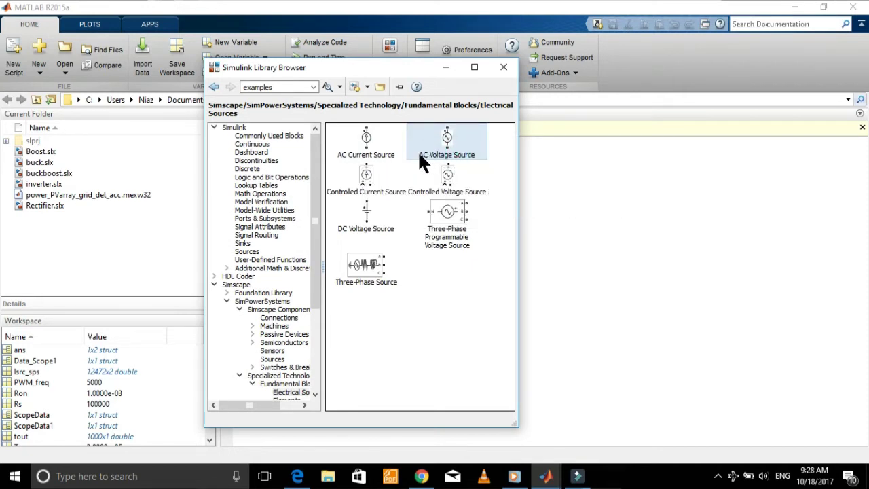
Add a Linear Transformer from the Fundamental Blocks Elements library to the untitled model.
click(216, 88)
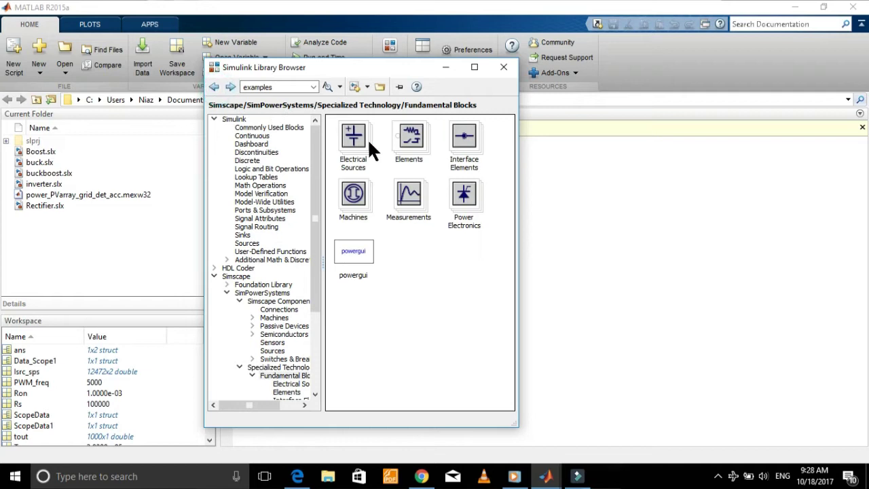
double_click(414, 136)
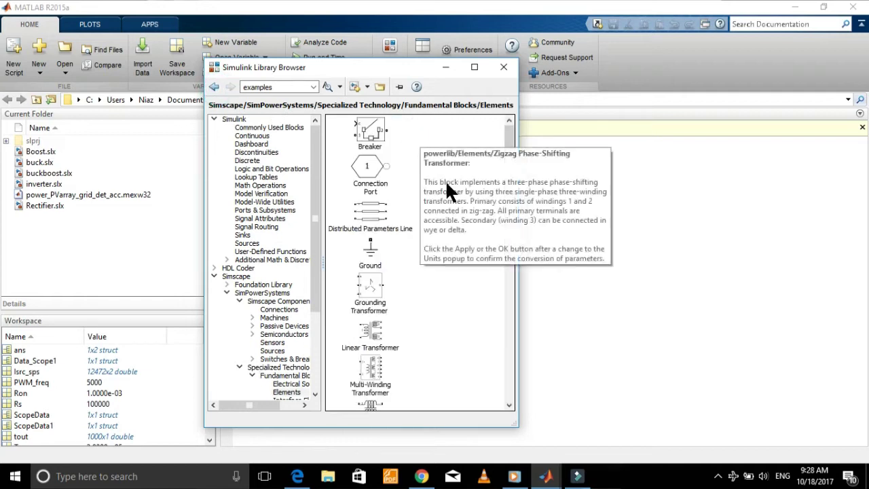
drag(508, 166, 510, 194)
right_click(380, 236)
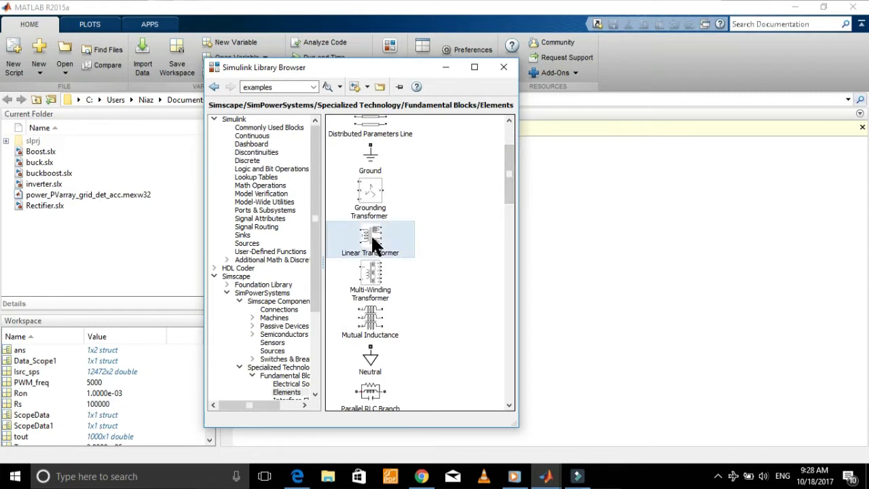
click(387, 240)
Add three Series RLC Branch blocks from the Elements library to the untitled model.
drag(508, 178, 515, 223)
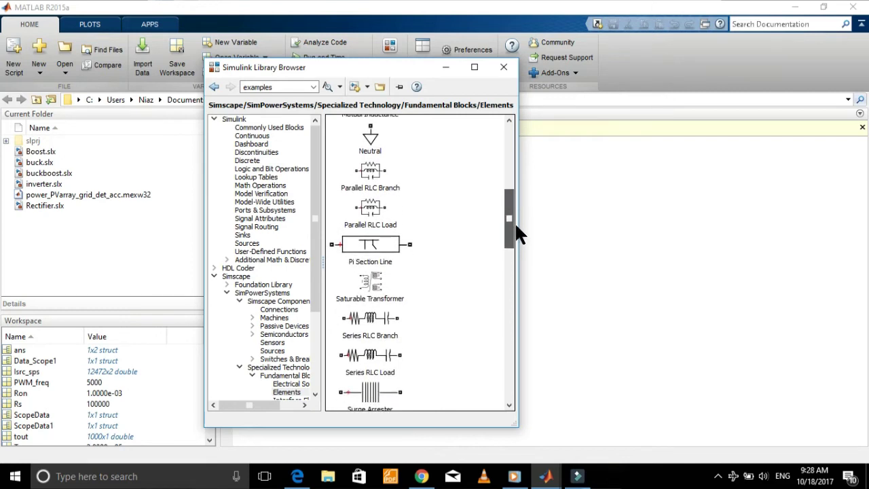
right_click(370, 316)
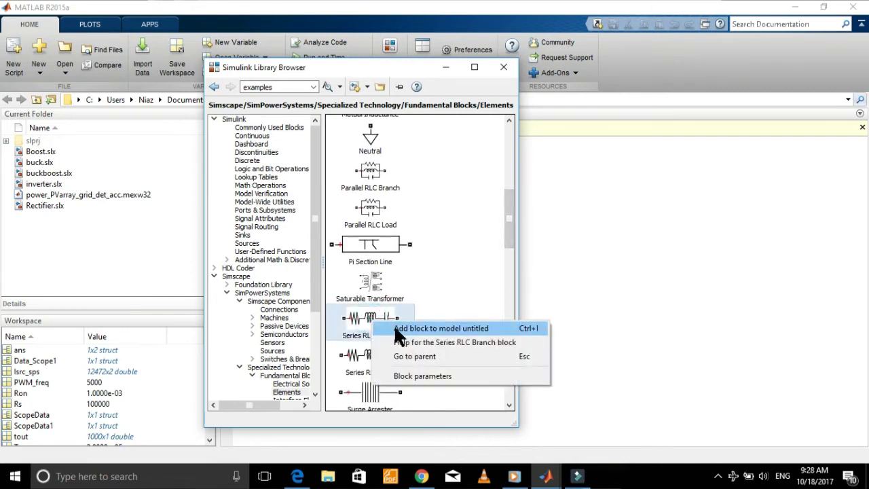
click(391, 320)
right_click(363, 319)
click(360, 314)
right_click(356, 309)
click(385, 319)
Add a Current Measurement and a Voltage Measurement block from the Measurements library to the untitled model.
drag(504, 221, 528, 366)
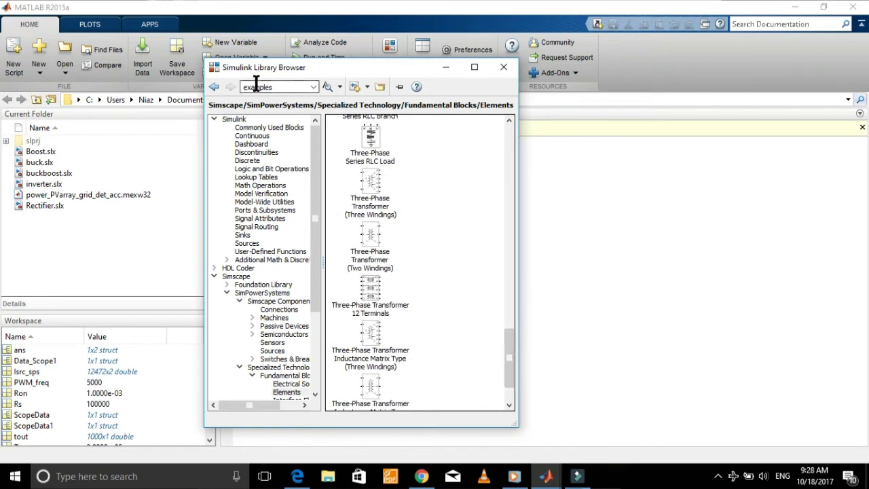
click(215, 86)
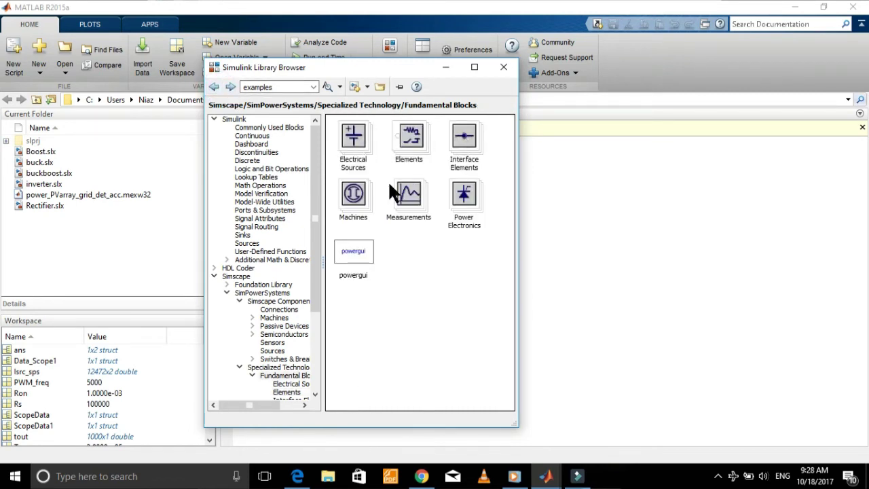
double_click(402, 196)
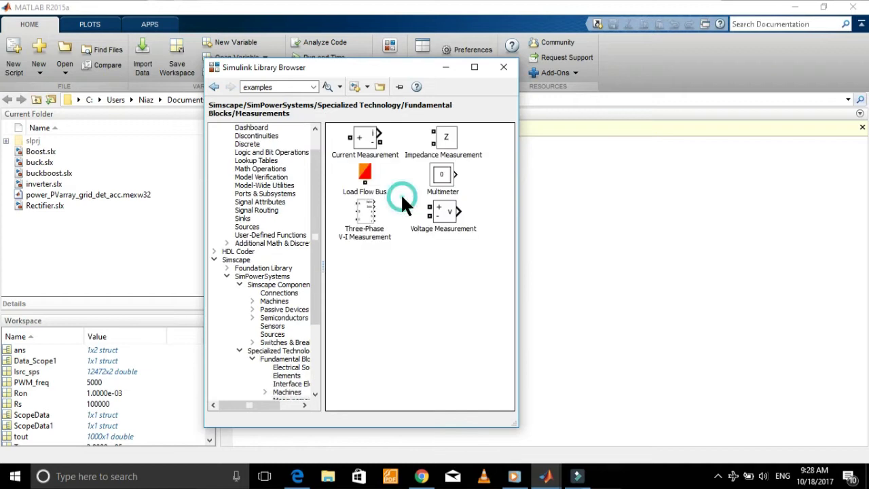
right_click(378, 150)
click(397, 148)
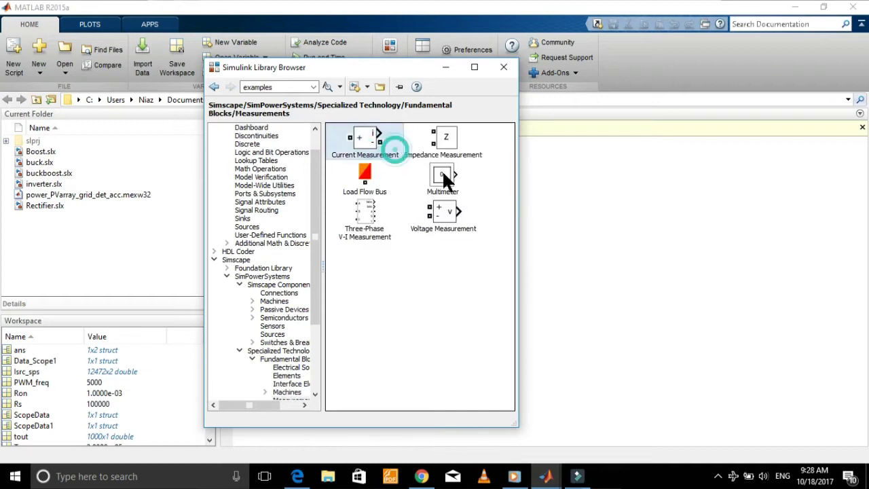
right_click(450, 208)
click(473, 218)
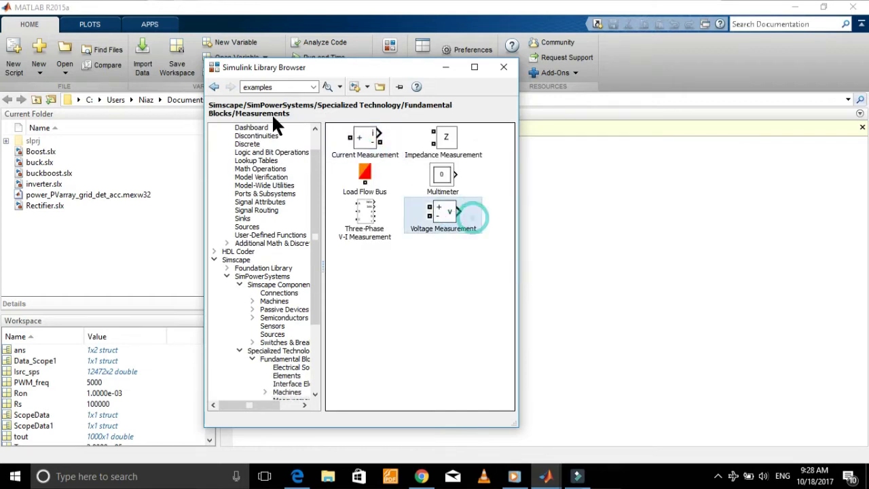
Add a Diode from the Power Electronics library to the untitled model.
click(214, 87)
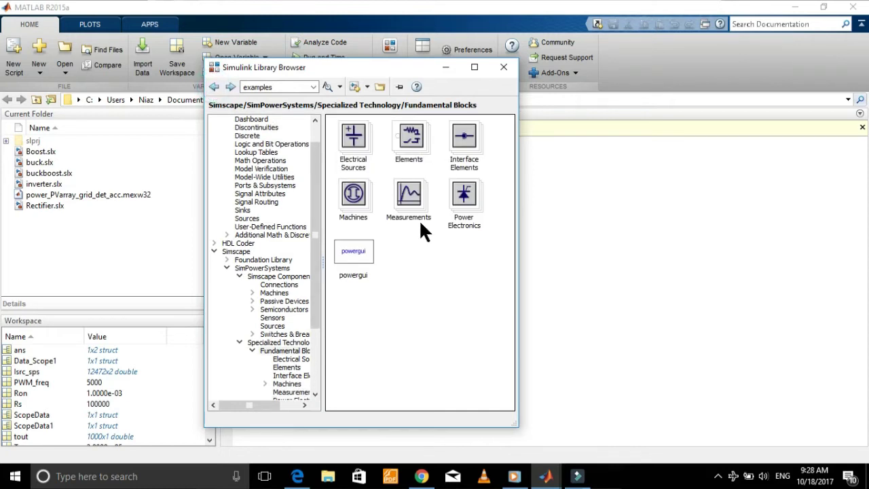
double_click(455, 204)
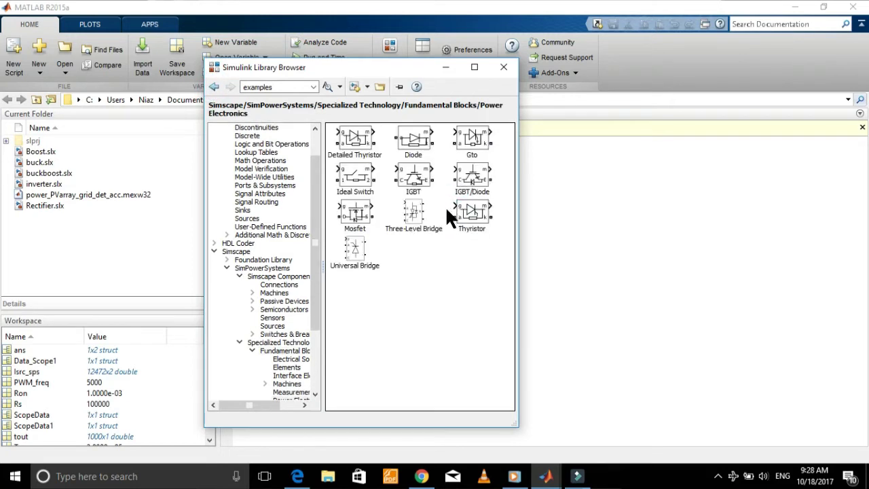
right_click(415, 135)
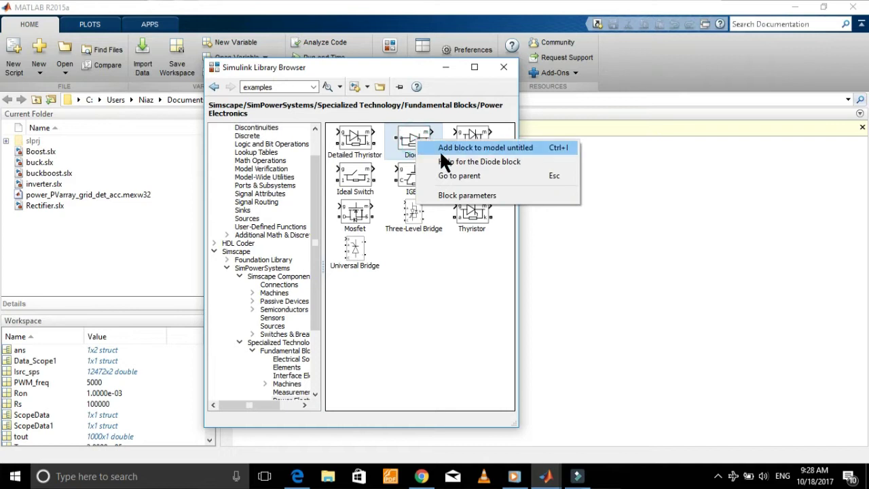
click(442, 149)
Add the powergui block from Fundamental Blocks to the untitled model.
click(213, 87)
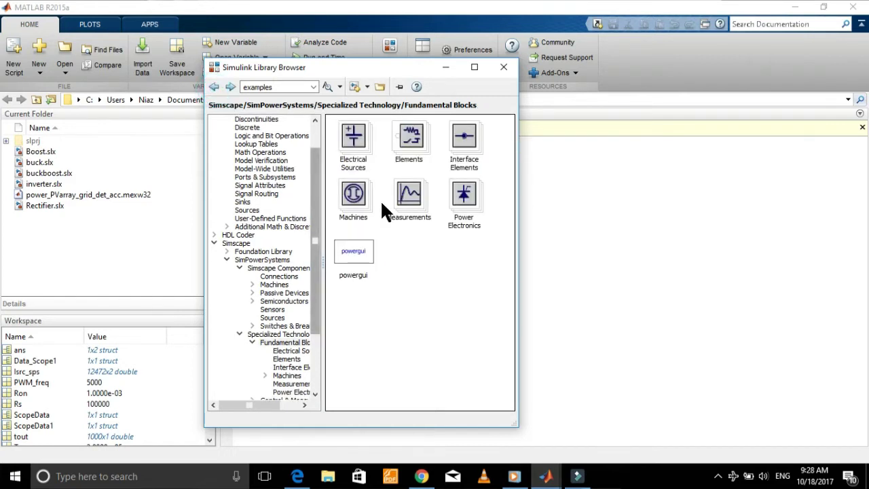
right_click(353, 252)
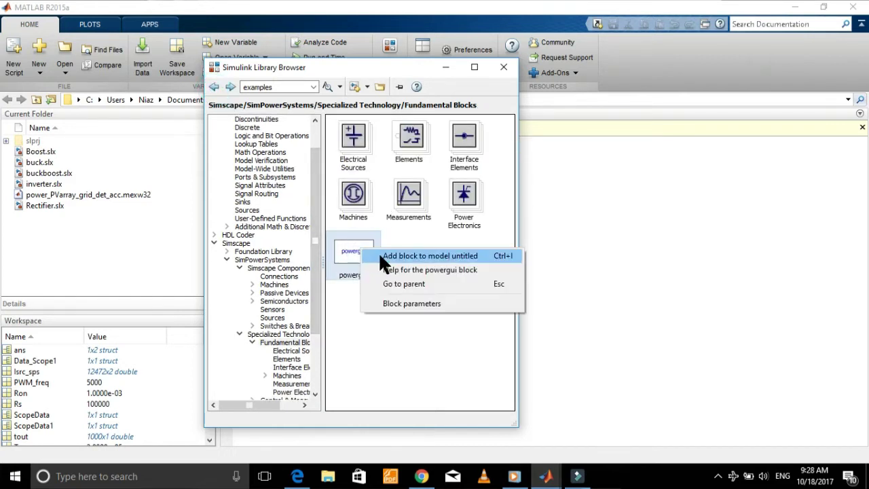
click(380, 255)
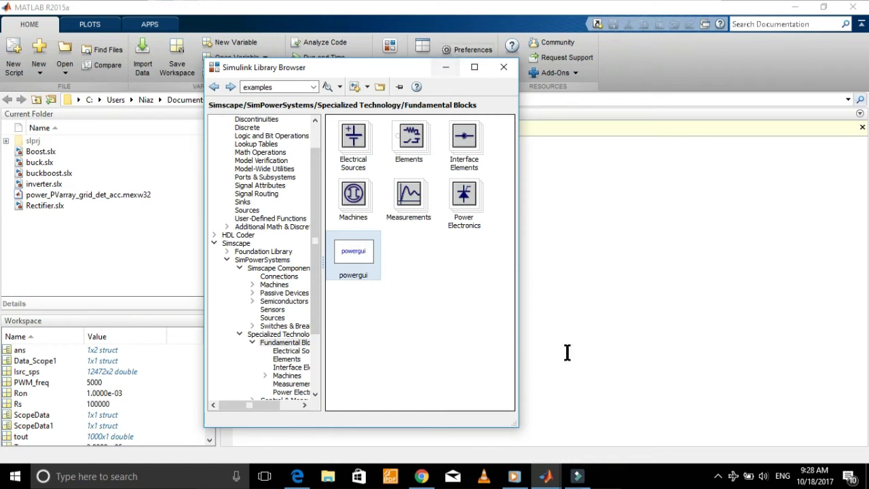
Switch to the untitled model and maximize its window.
click(546, 476)
click(638, 418)
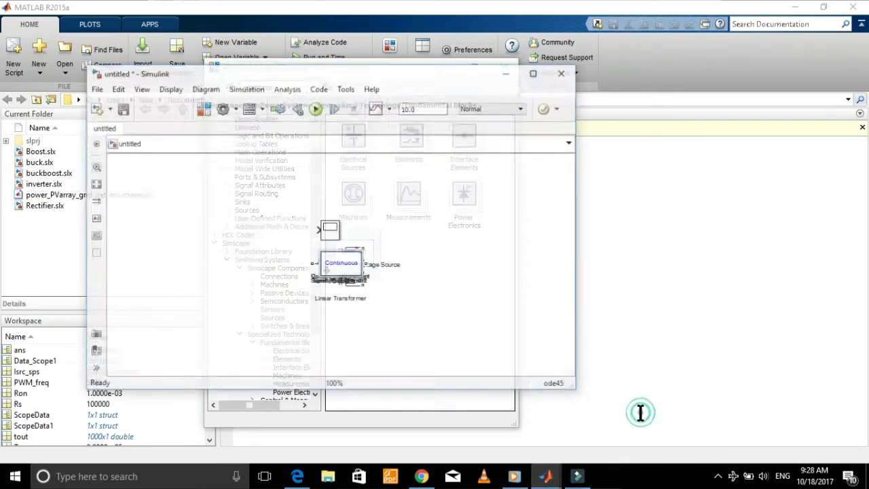
click(526, 55)
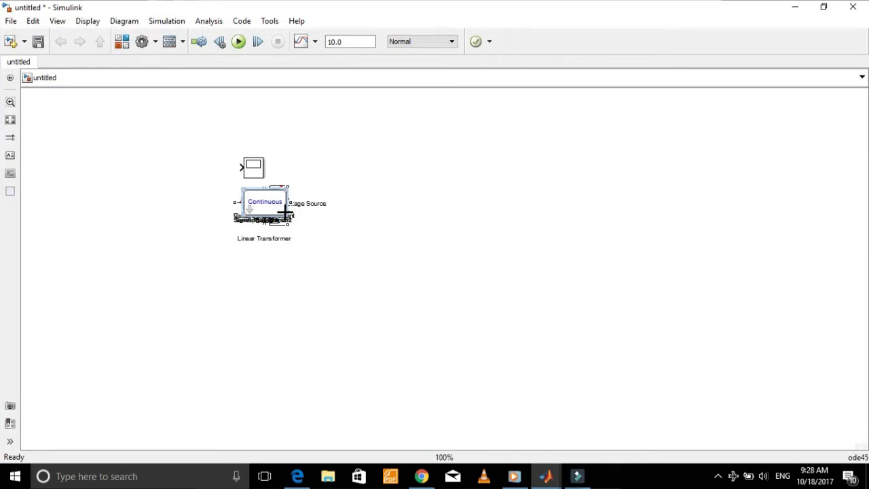
Spread the stacked blocks across the canvas, placing powergui at the upper left and the Linear Transformer beside the AC Voltage Source.
drag(289, 211, 123, 140)
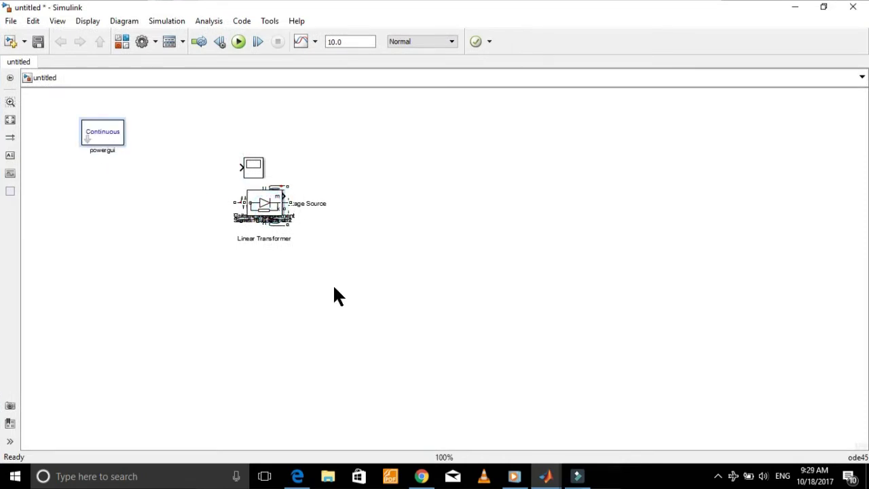
drag(291, 204, 217, 281)
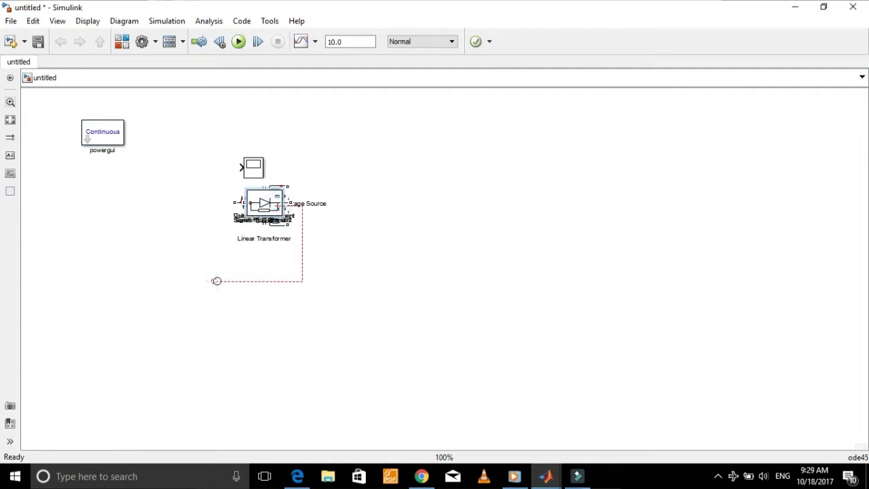
drag(262, 208, 187, 265)
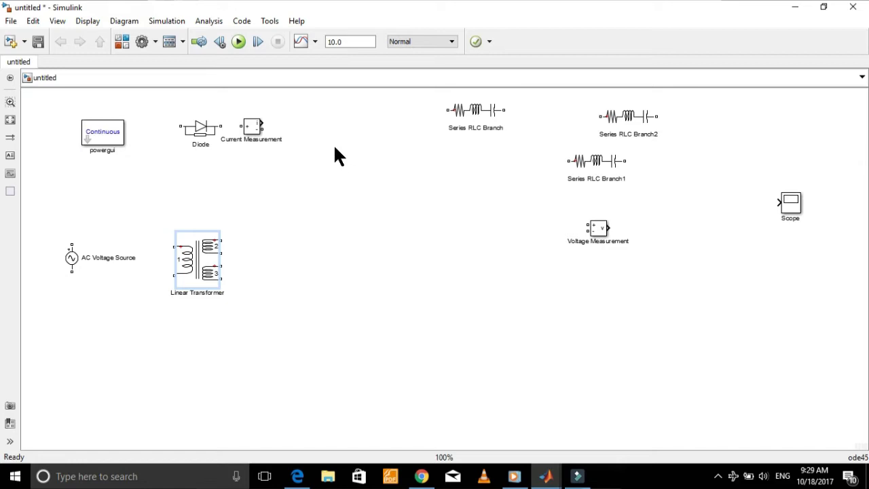
drag(199, 249, 175, 239)
Move the Diode to the right of the Linear Transformer and rotate it 90 degrees so it stands vertically.
click(199, 134)
drag(201, 139, 287, 252)
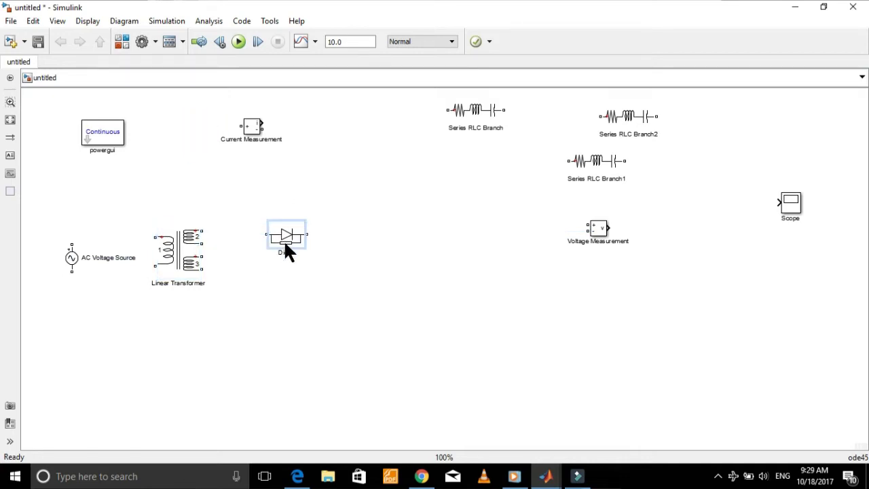
click(341, 270)
key(ctrl+r)
Paste three copies of the vertical Diode into the free area to its right.
click(344, 258)
key(ctrl+v)
key(ctrl+v)
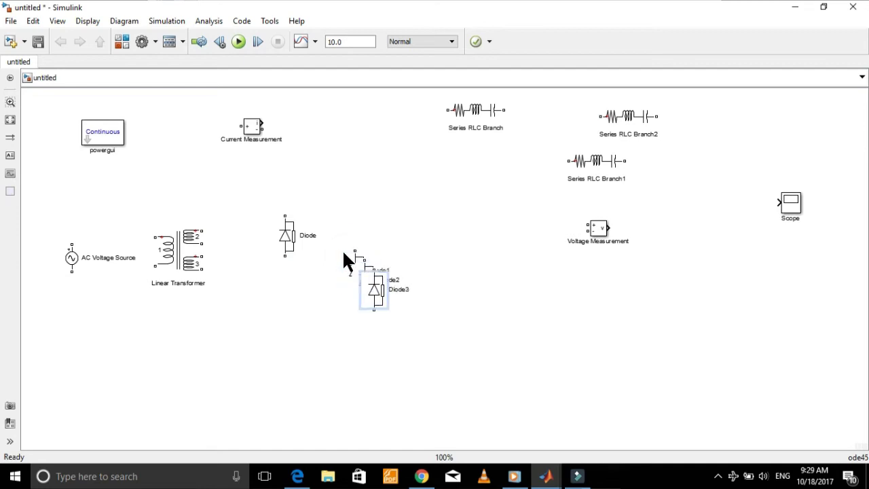
Arrange the diodes in a two-by-two grid, Diode and Diode2 above Diode3 and Diode1, with the second column wired together.
drag(379, 286, 287, 314)
drag(369, 267, 358, 233)
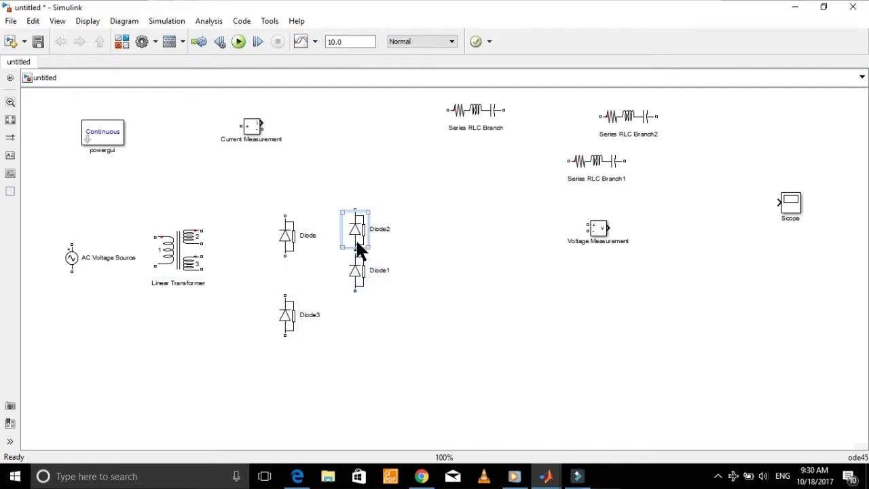
drag(360, 270, 358, 315)
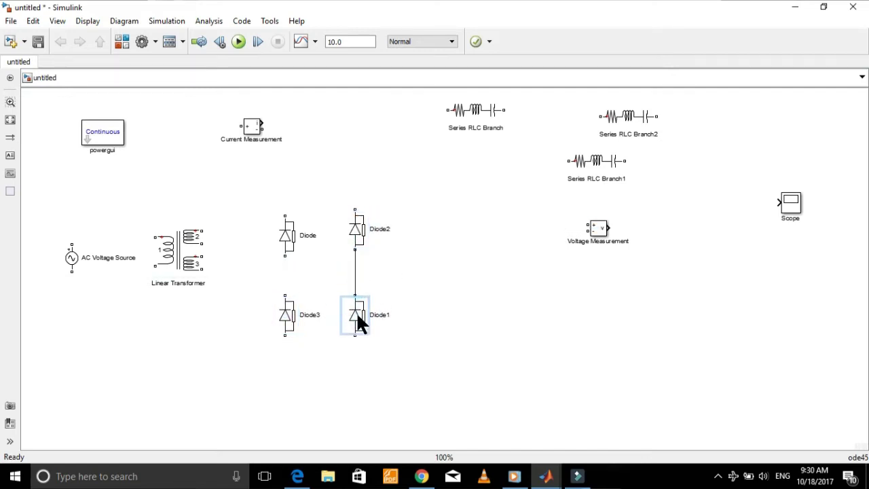
click(358, 228)
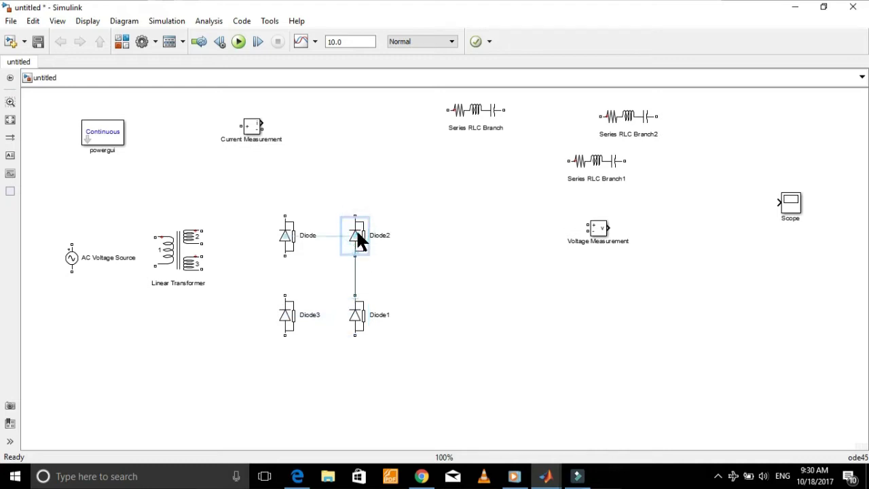
Wire Diode to Diode3 and join the upper and lower ends of both diode columns to form the bridge.
drag(286, 295, 285, 233)
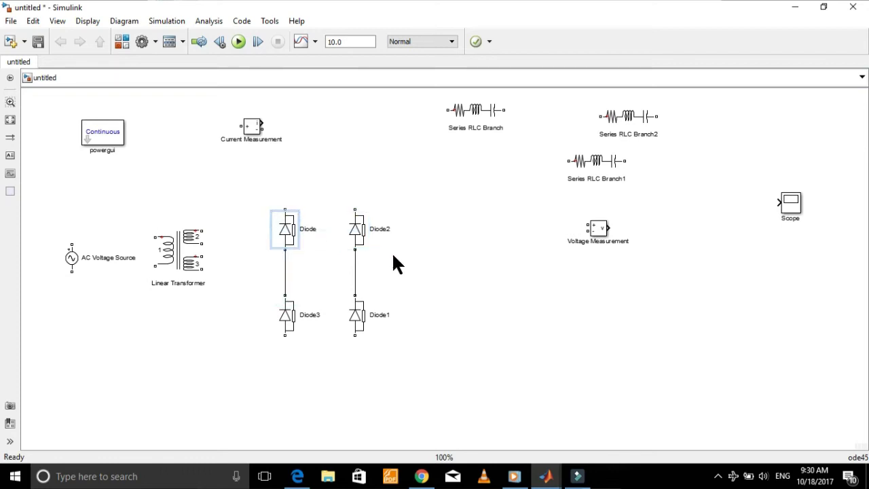
mouse_move(356, 334)
mouse_down()
mouse_move(318, 351)
mouse_move(282, 336)
mouse_up()
drag(288, 206, 352, 206)
Create an area around the four-diode bridge and enlarge it slightly so it encloses the lower wire.
drag(265, 185, 381, 356)
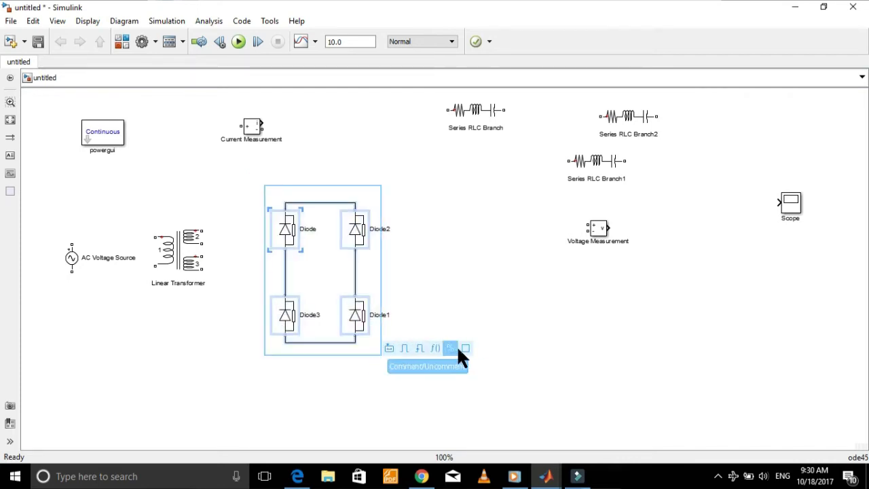
click(464, 350)
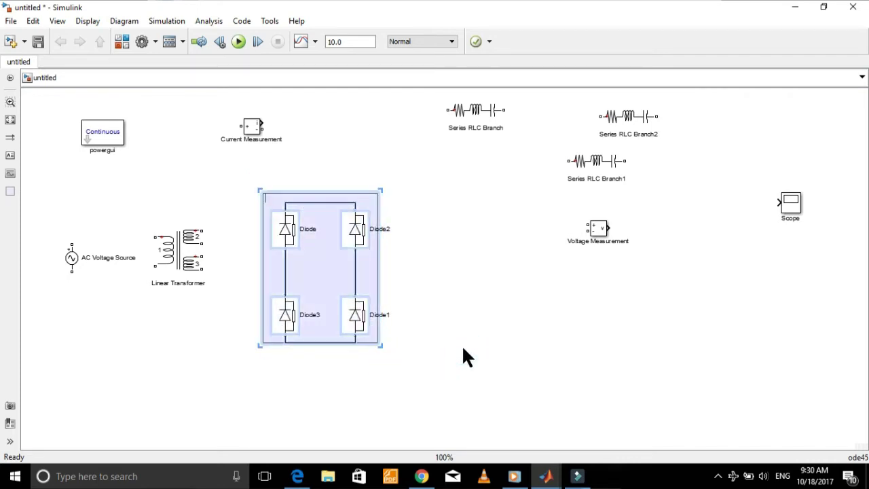
click(377, 345)
drag(378, 343, 379, 351)
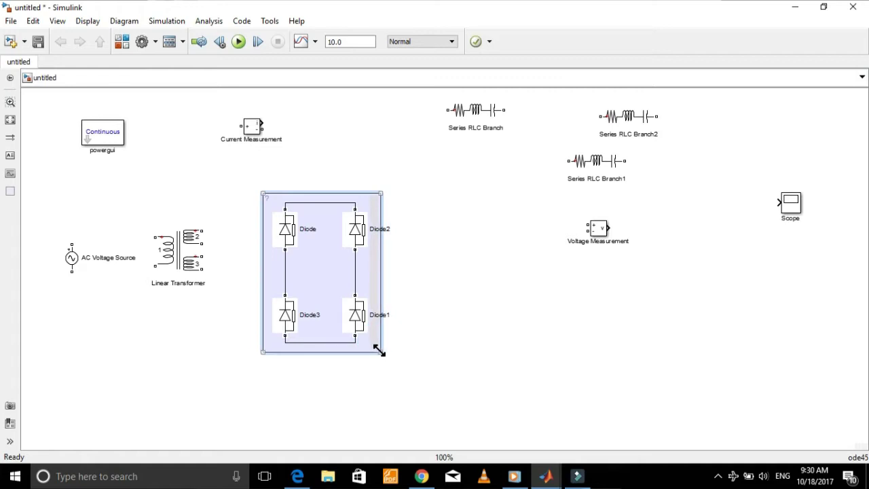
click(254, 378)
Move the Linear Transformer closer to the diode bridge and set its parameter units to SI.
drag(181, 255, 202, 278)
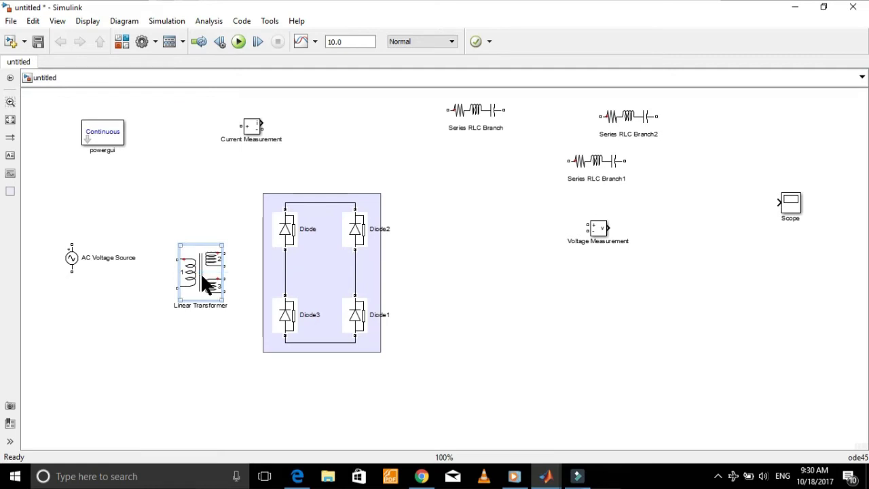
double_click(201, 277)
click(416, 169)
click(392, 184)
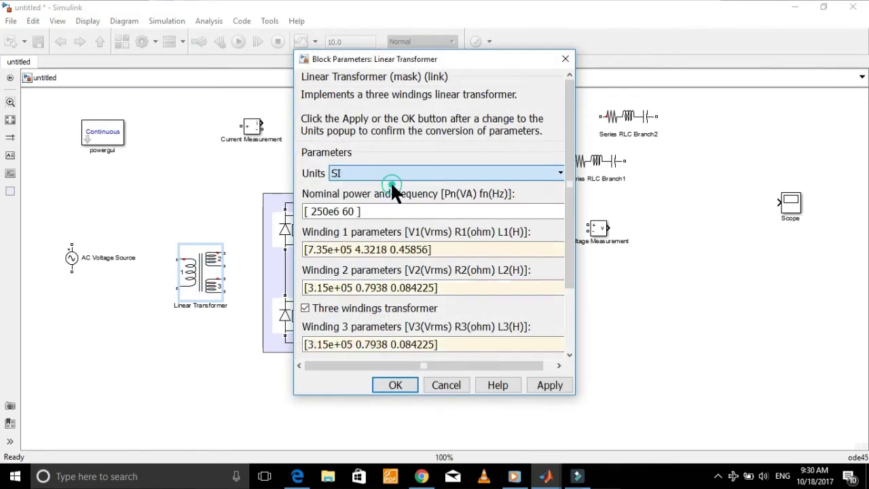
Set the transformer's nominal power to 100 VA and its frequency to 50 Hz.
mouse_move(305, 212)
mouse_down()
mouse_move(366, 212)
mouse_move(315, 209)
mouse_up()
click(339, 213)
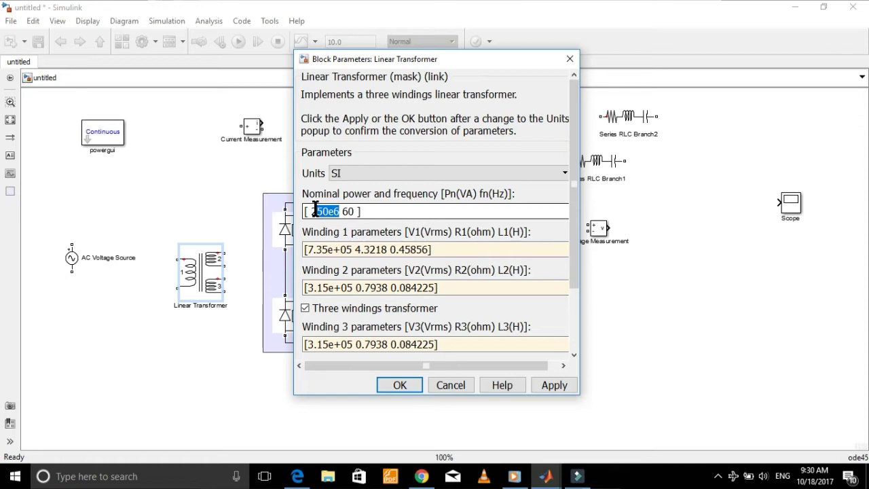
drag(314, 210, 313, 209)
text(100)
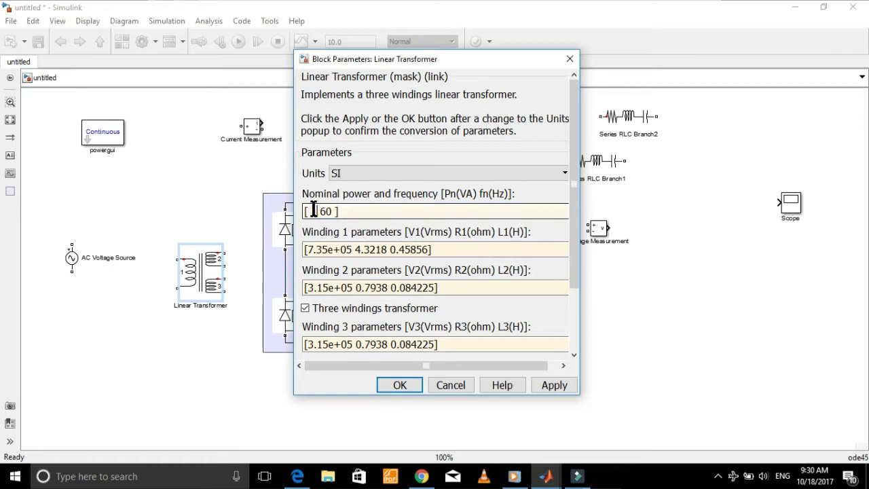
key(shift+Left)
text(5)
Set the transformer's winding 1 voltage to 220 Vrms, keeping its resistance and inductance entries.
drag(573, 228, 576, 276)
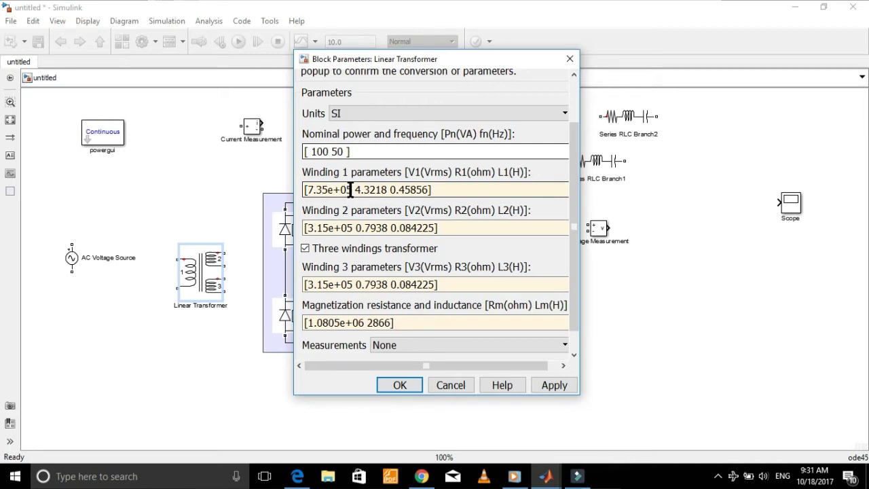
key(Tab)
key(End)
click(349, 189)
key(shift+Left)
key(shift+Left)
key(shift+Left)
key(shift+Left)
key(shift+Left)
key(shift+Left)
key(shift+Left)
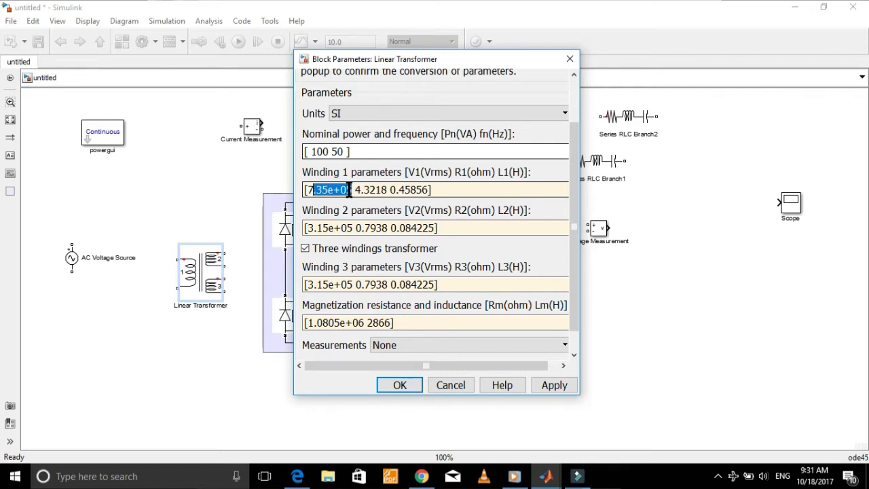
key(BackSpace)
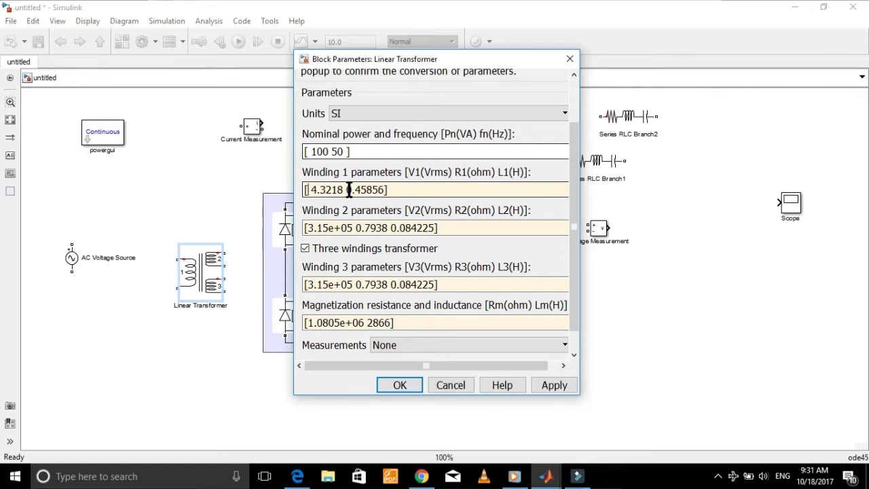
text(220)
Set the transformer's winding 2 voltage to 6 Vrms, keeping its resistance and inductance entries.
click(353, 227)
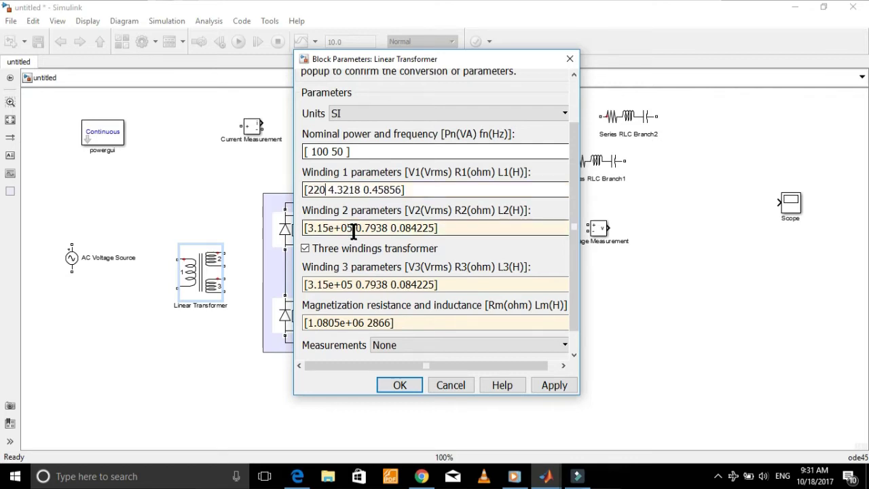
triple_click(354, 227)
key(Right)
key(Left)
key(Left)
key(Left)
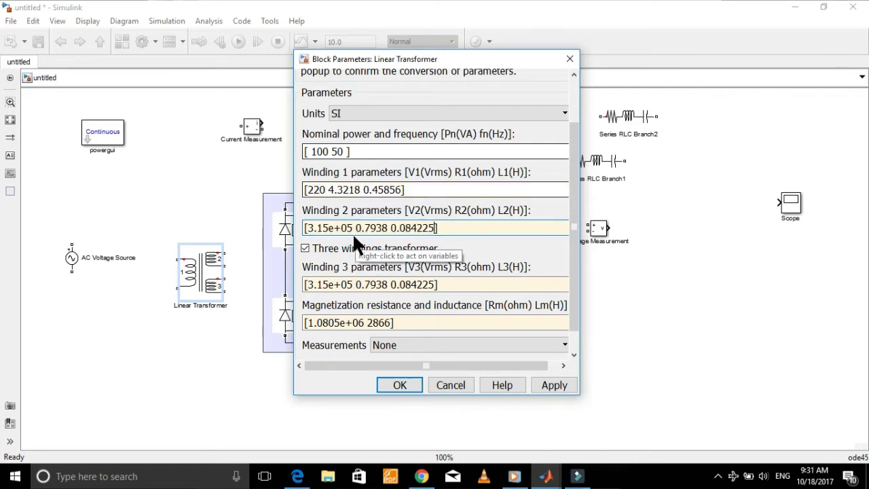
key(Left)
key(Left)
key(Left)
key(Left)
key(shift+Left)
key(shift+Left)
key(shift+Left)
key(shift+Left)
key(shift+Left)
key(shift+Left)
key(shift+Left)
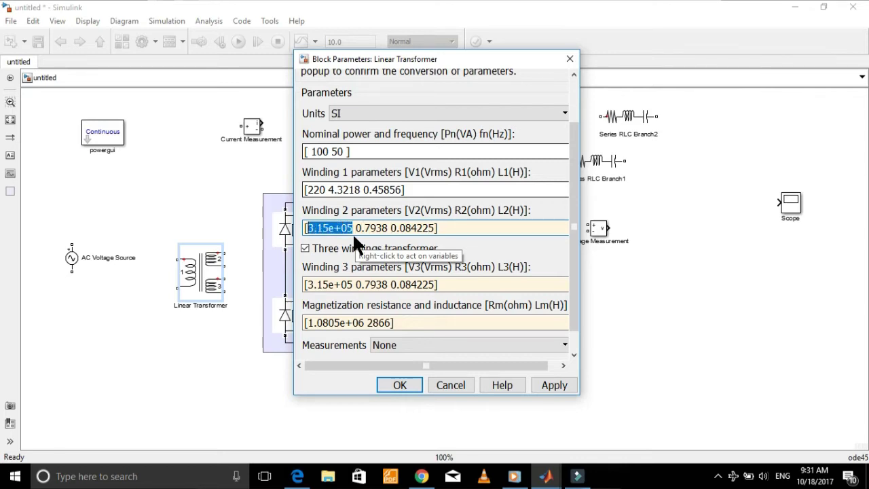
text(6)
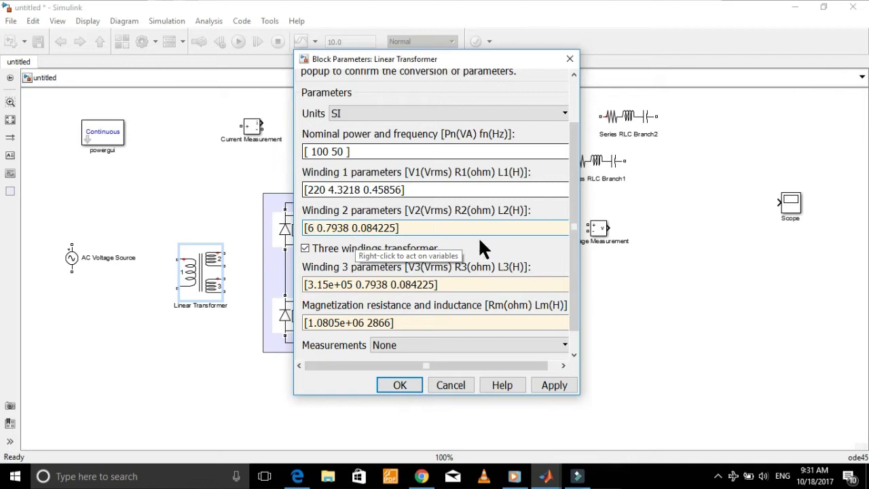
Disable the three windings transformer option and apply the Linear Transformer's parameters.
click(306, 249)
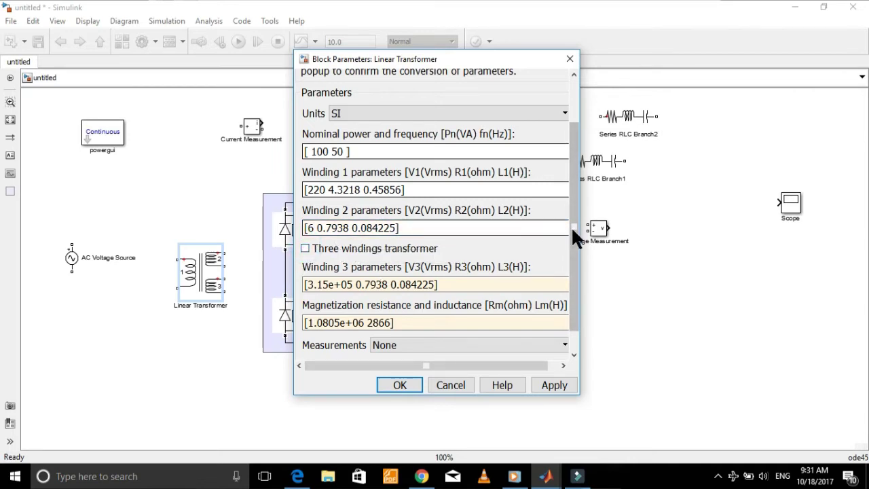
drag(574, 231, 578, 261)
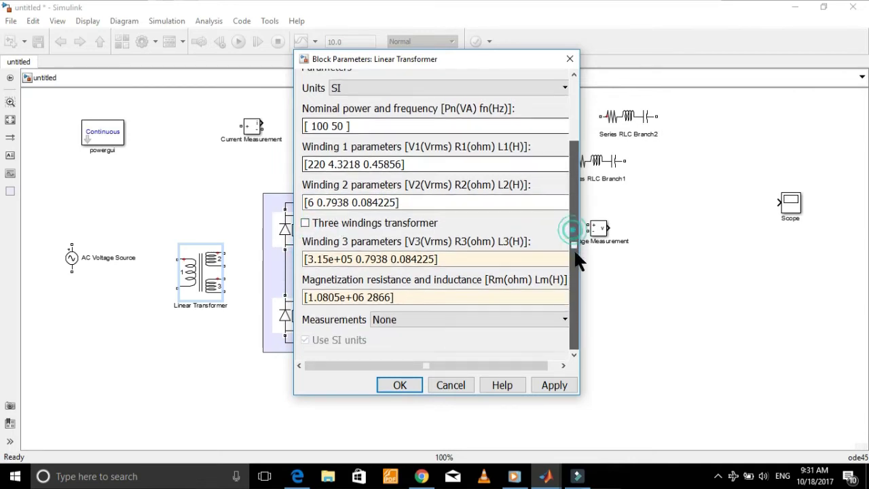
click(540, 380)
click(402, 385)
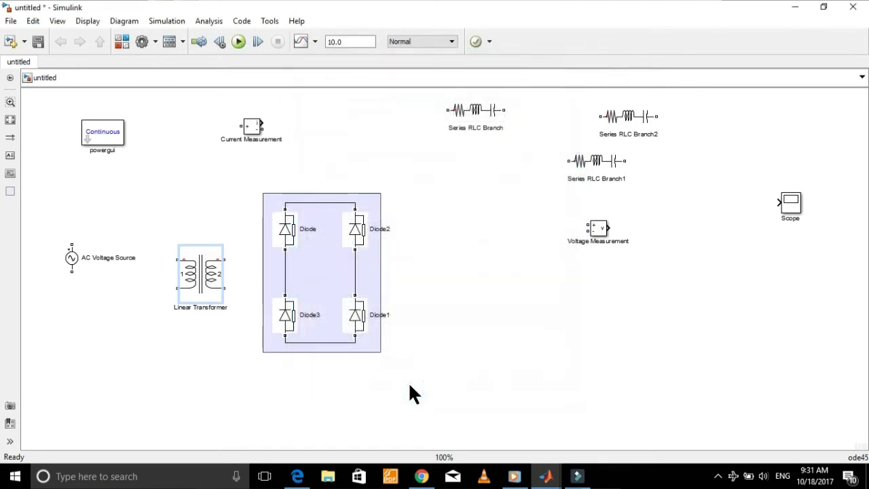
Wire the AC Voltage Source to both primary terminals of the transformer and route the wires clear above and below the blocks.
mouse_move(80, 265)
mouse_down()
mouse_move(87, 283)
mouse_move(122, 276)
mouse_move(170, 237)
mouse_move(184, 246)
mouse_move(179, 255)
mouse_up()
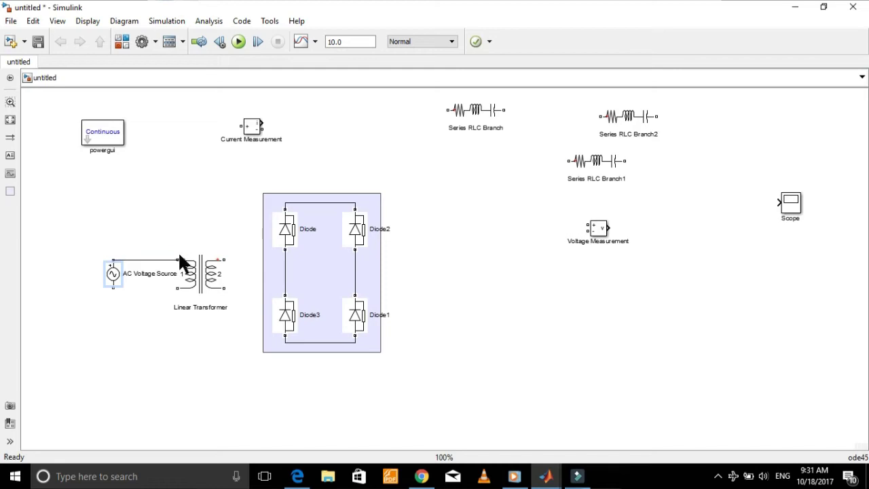
drag(113, 288, 177, 288)
drag(148, 258, 142, 229)
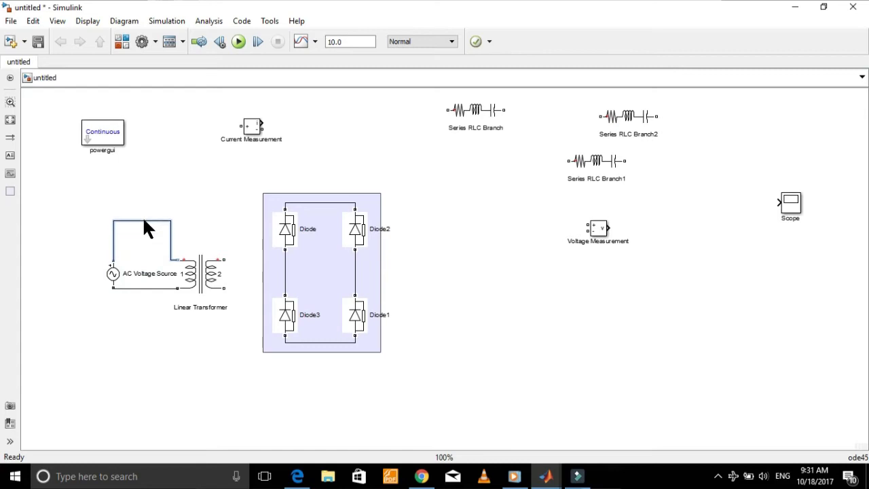
drag(148, 289, 150, 323)
Replace the upper source wire with the Current Measurement block, wired in series between the AC Voltage Source and transformer primary.
drag(253, 128, 157, 175)
click(147, 229)
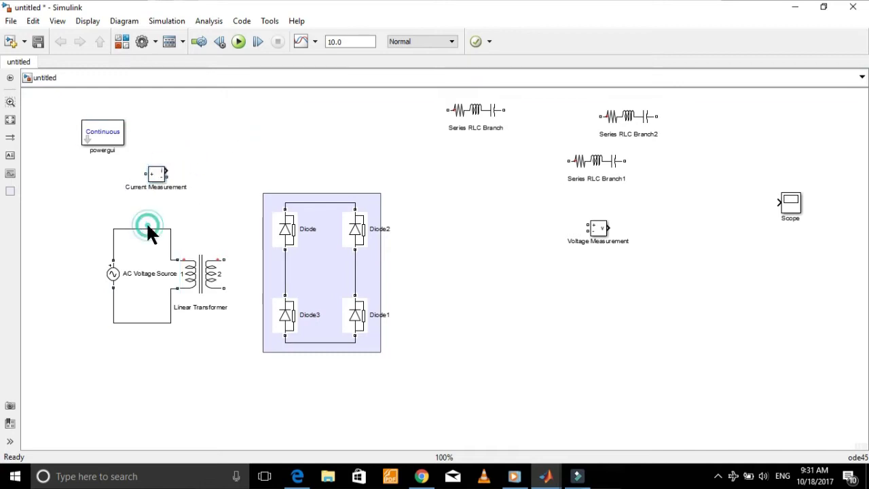
click(147, 229)
key(Delete)
drag(157, 178, 141, 231)
mouse_move(176, 259)
mouse_down()
mouse_move(147, 233)
mouse_move(116, 246)
mouse_move(117, 257)
mouse_move(143, 231)
mouse_up()
click(174, 239)
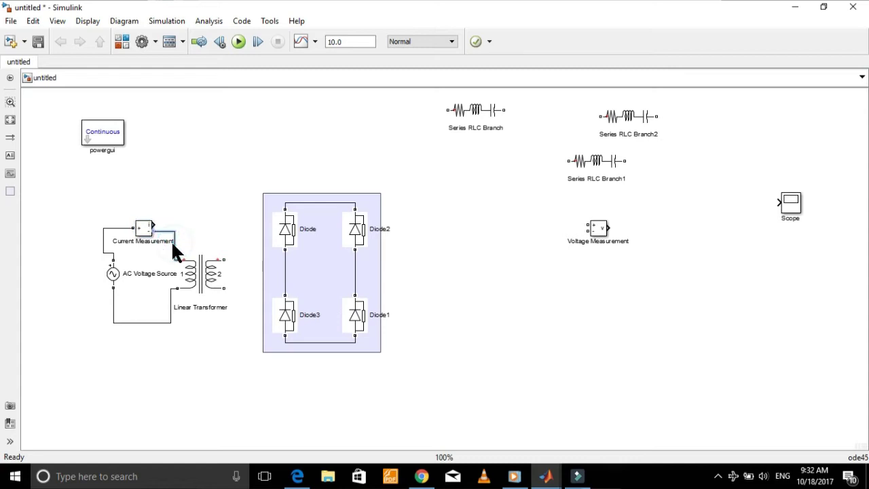
Shift the AC Voltage Source and the Current Measurement block left to space out the primary circuit.
drag(116, 273, 95, 274)
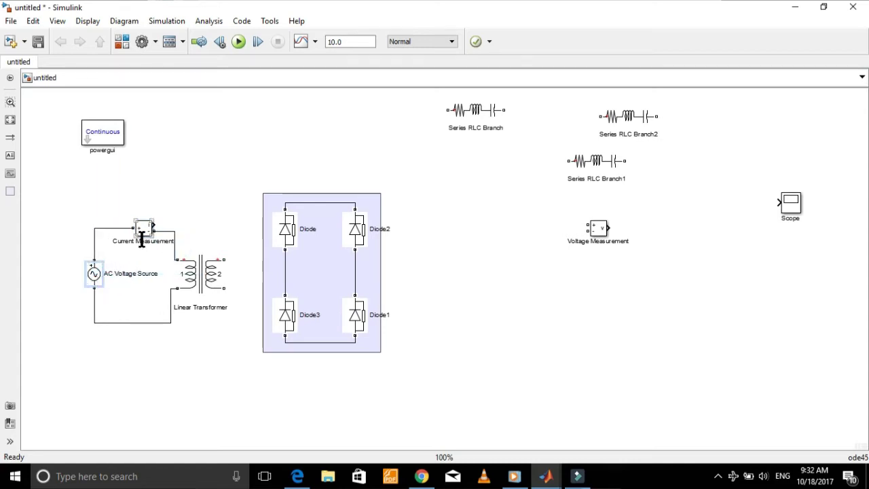
drag(141, 230, 166, 245)
click(170, 241)
click(189, 191)
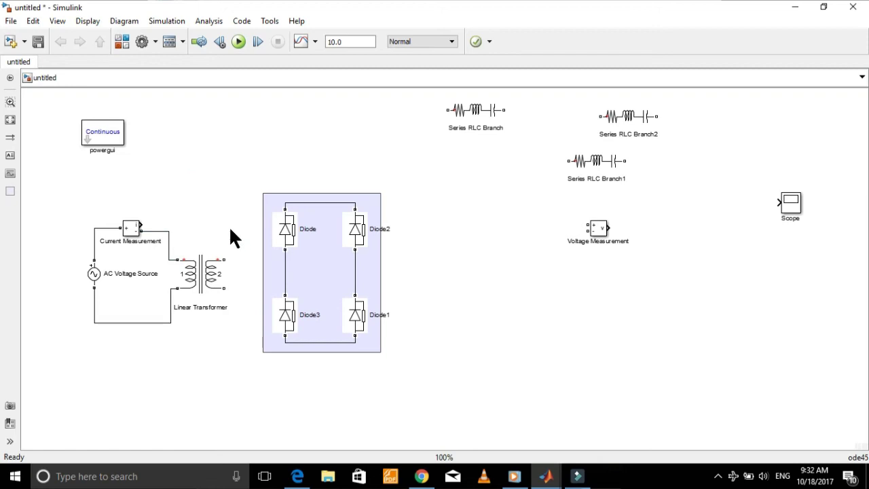
Wire the transformer secondary to the midpoints of the two diode columns, and connect Series RLC Branch to the bridge's upper rail.
mouse_move(227, 258)
mouse_down()
mouse_move(292, 248)
mouse_move(285, 259)
mouse_up()
drag(225, 288, 355, 288)
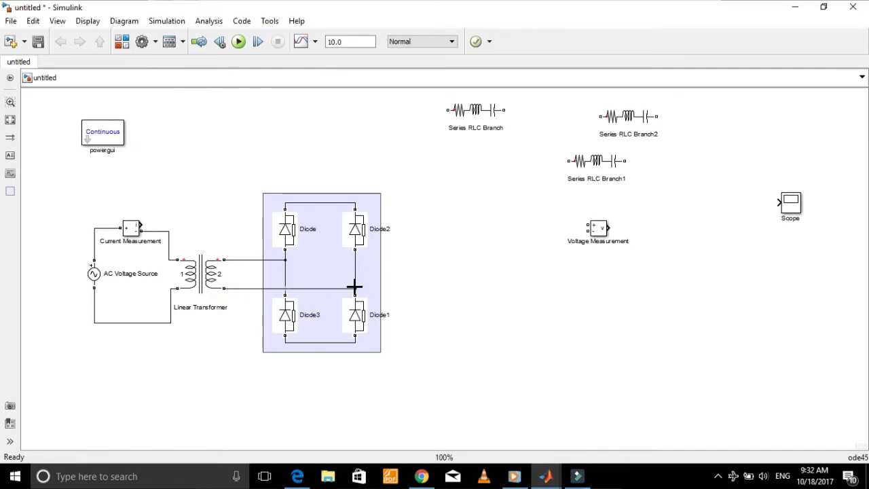
click(470, 119)
drag(471, 118, 355, 203)
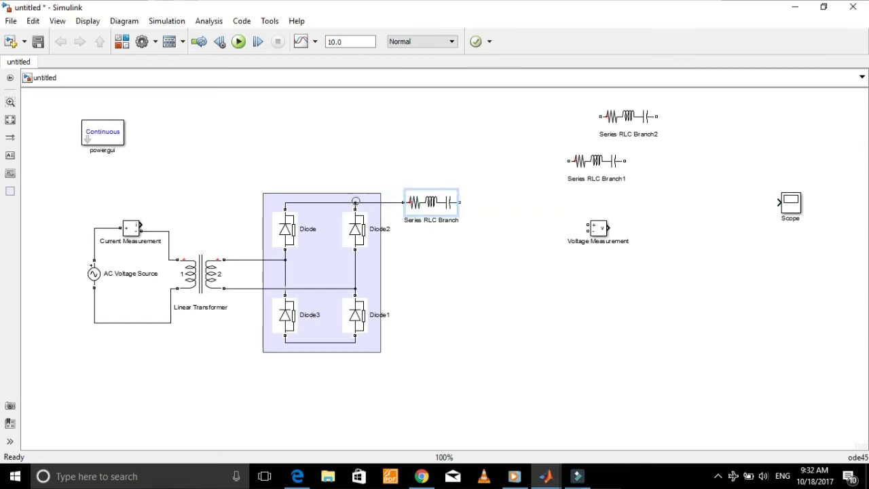
Change Series RLC Branch to type L with an inductance of 1e-3 H and nudge it toward the bridge.
double_click(421, 197)
click(420, 168)
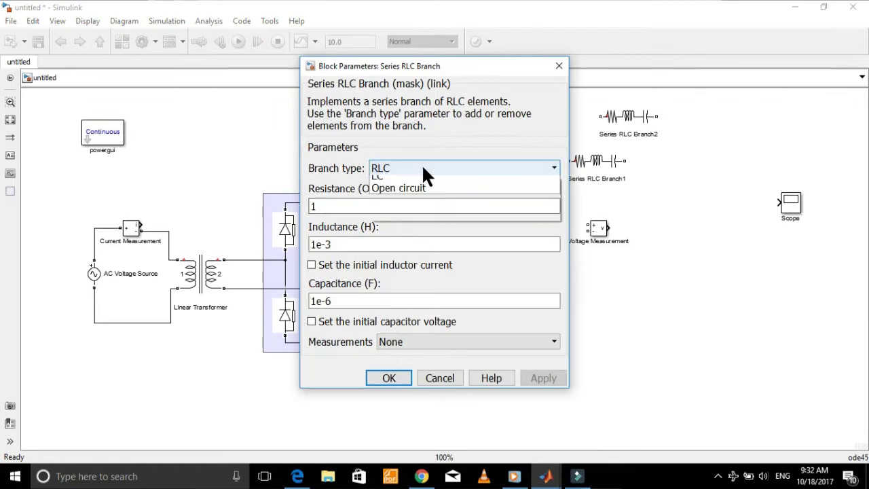
click(389, 208)
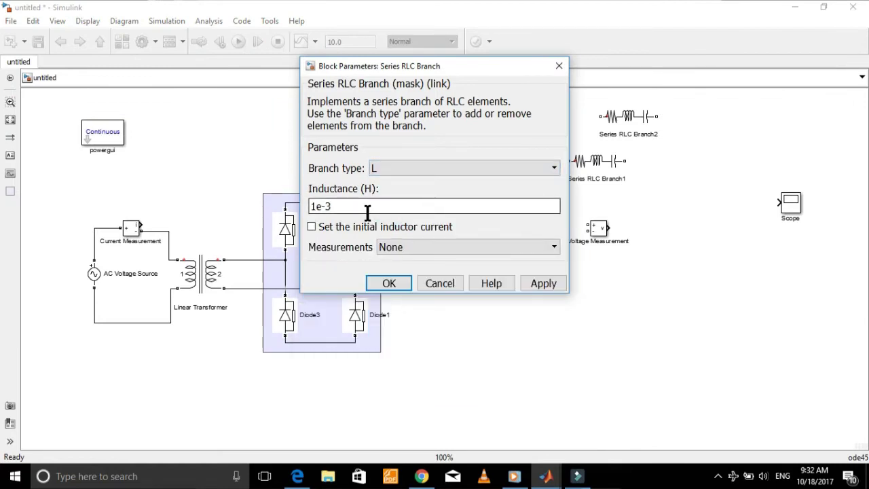
click(543, 281)
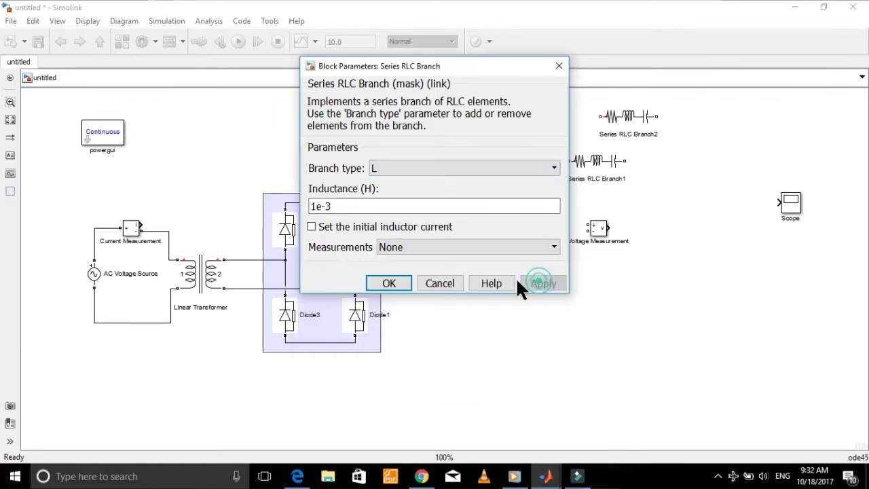
click(392, 282)
drag(426, 201, 417, 201)
Place Series RLC Branch1 vertically to the right of the bridge and connect its upper end to the inductor's output.
click(586, 159)
drag(585, 158, 456, 270)
key(ctrl+r)
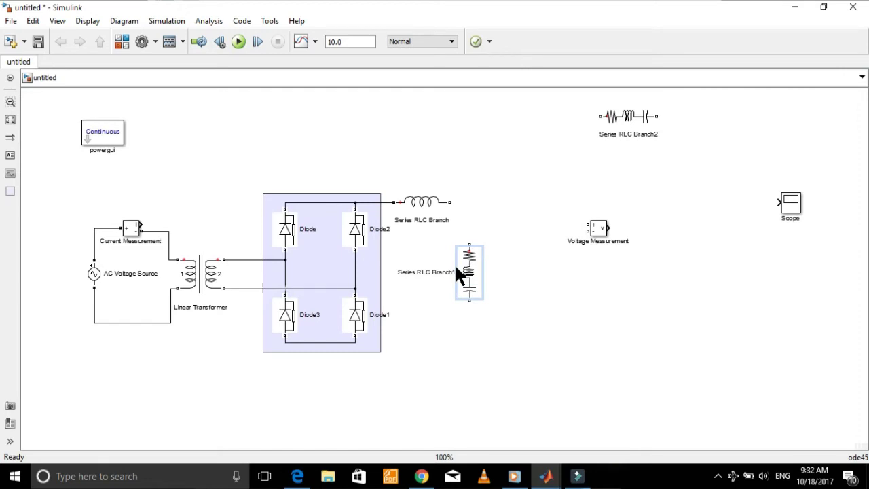
drag(469, 242, 453, 202)
Change Series RLC Branch1 to type C with a capacitance of 440e-6 F and wire its lower end to the bridge's lower rail.
double_click(468, 274)
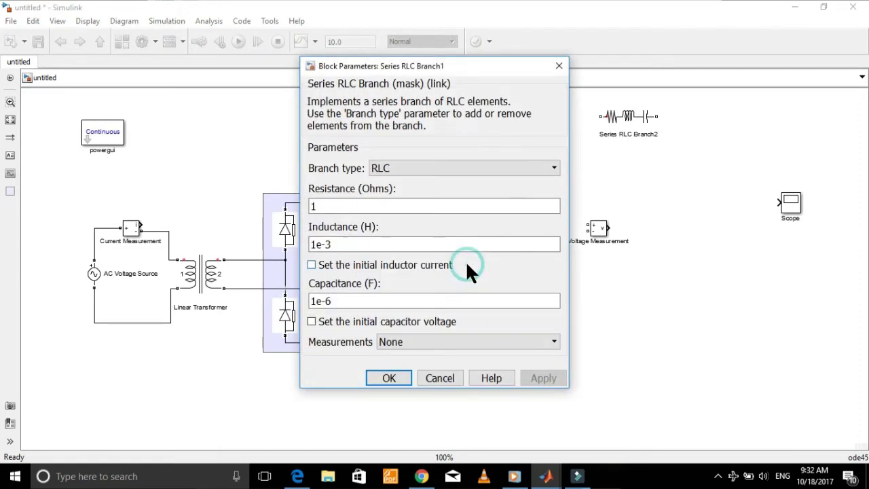
click(544, 167)
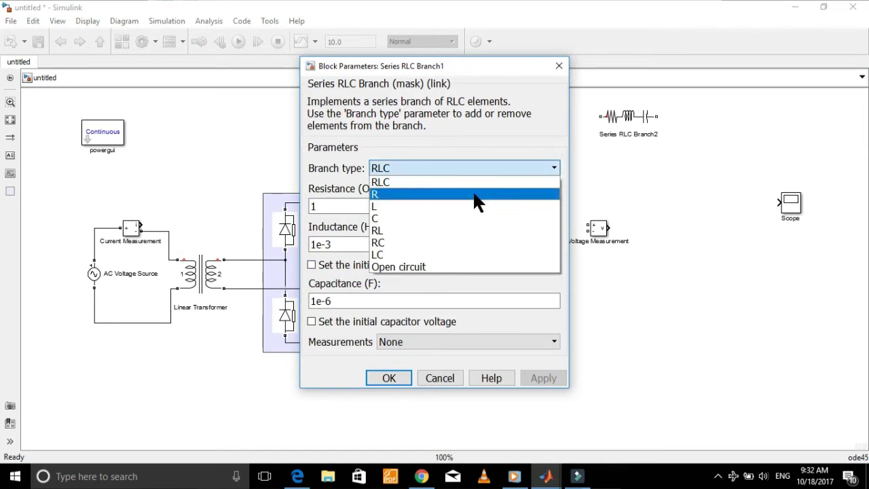
click(454, 219)
double_click(377, 207)
key(Left)
key(Left)
key(shift+Left)
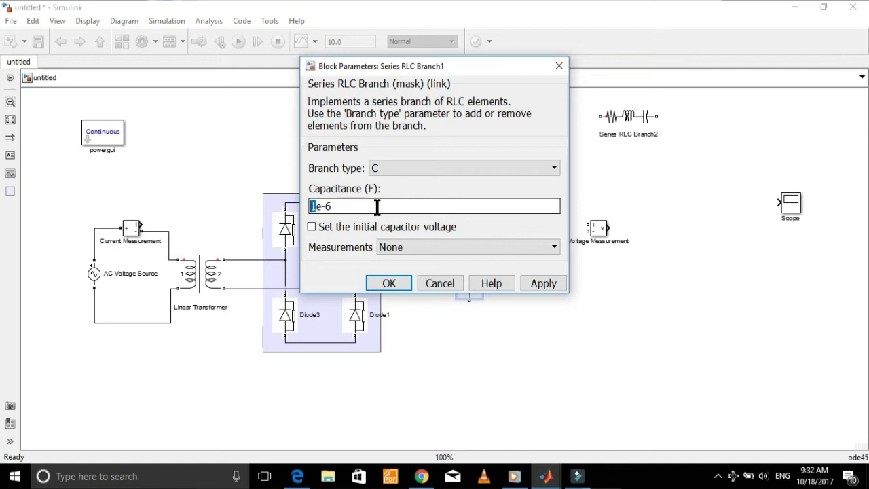
text(2)
key(BackSpace)
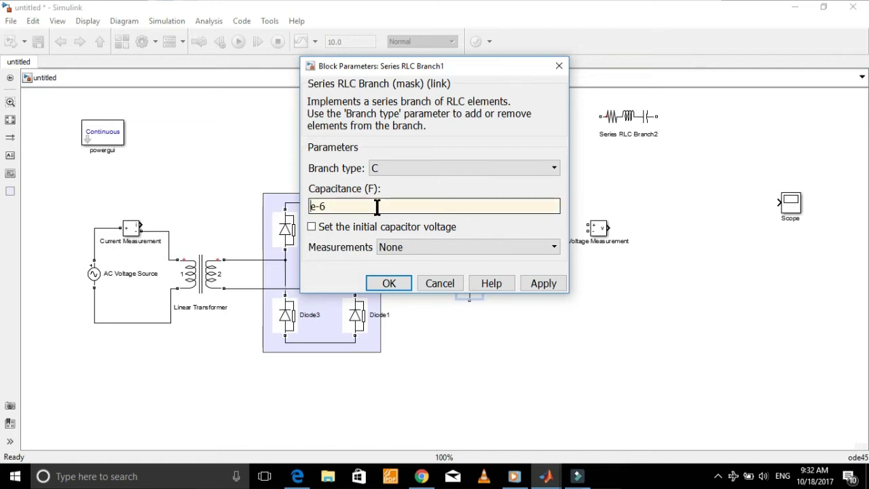
text(440)
click(384, 284)
mouse_move(468, 272)
mouse_down()
mouse_move(435, 336)
mouse_move(354, 343)
mouse_up()
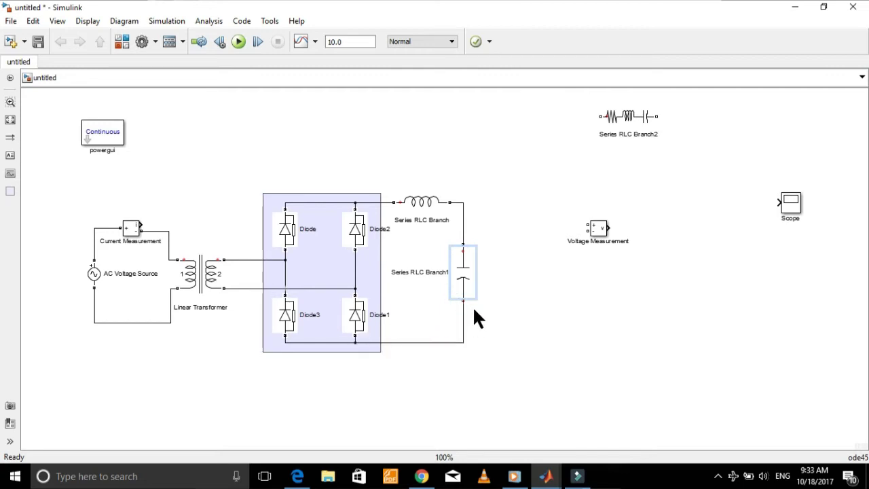
Place Series RLC Branch2 vertically beside the capacitor and change it to type R with a resistance of 1000 ohms.
drag(637, 108, 519, 245)
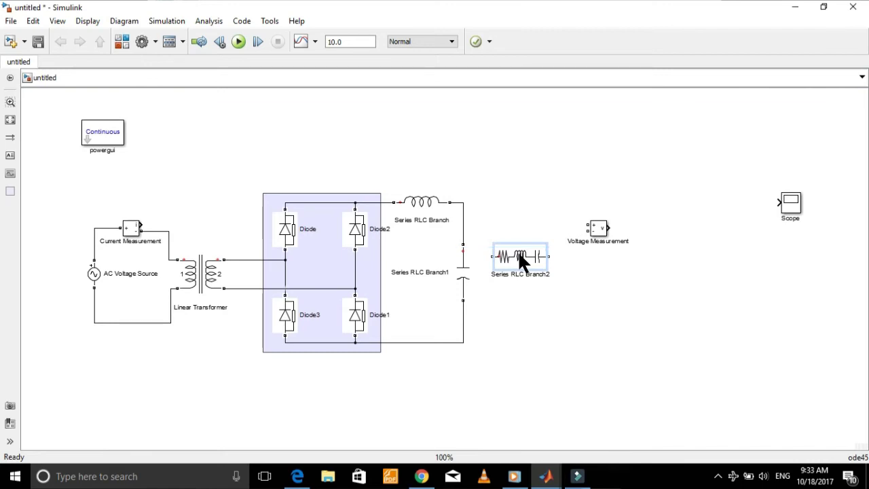
key(ctrl+r)
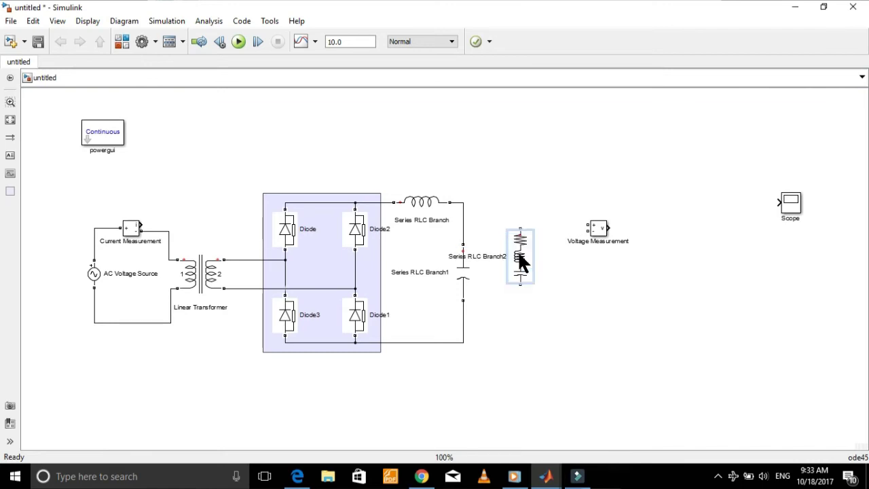
double_click(519, 256)
click(480, 168)
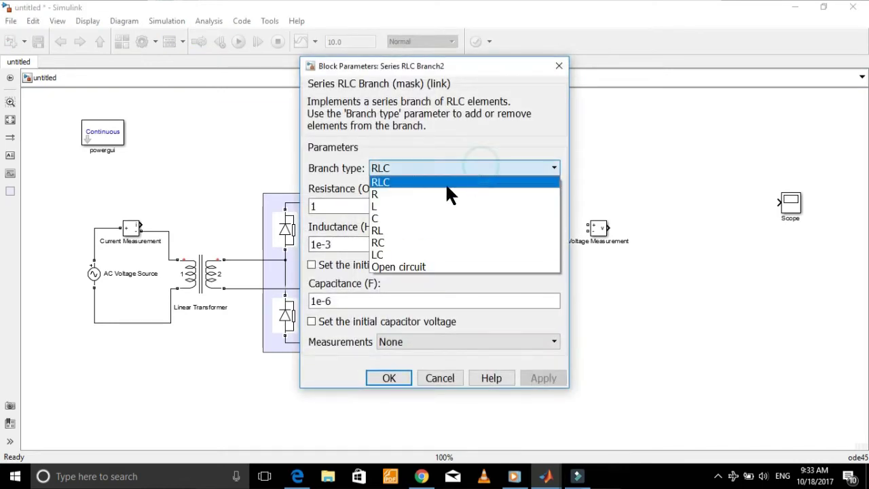
click(443, 206)
click(482, 167)
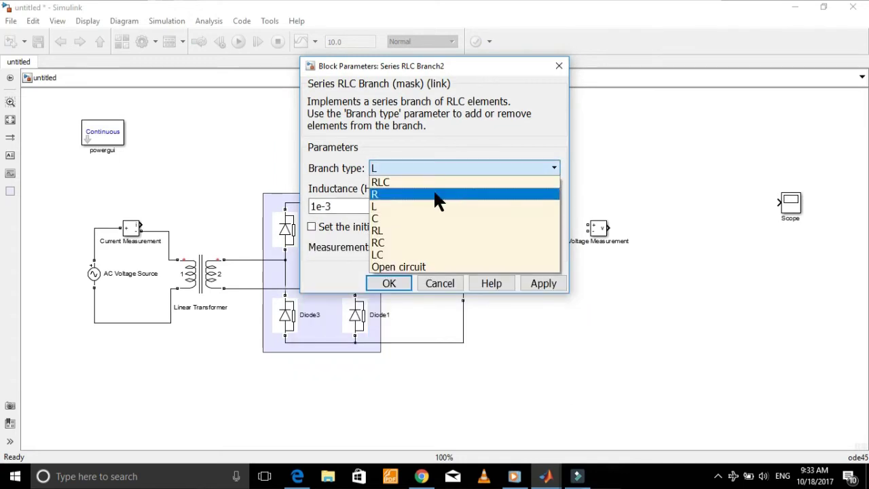
click(438, 199)
double_click(419, 204)
text(1)
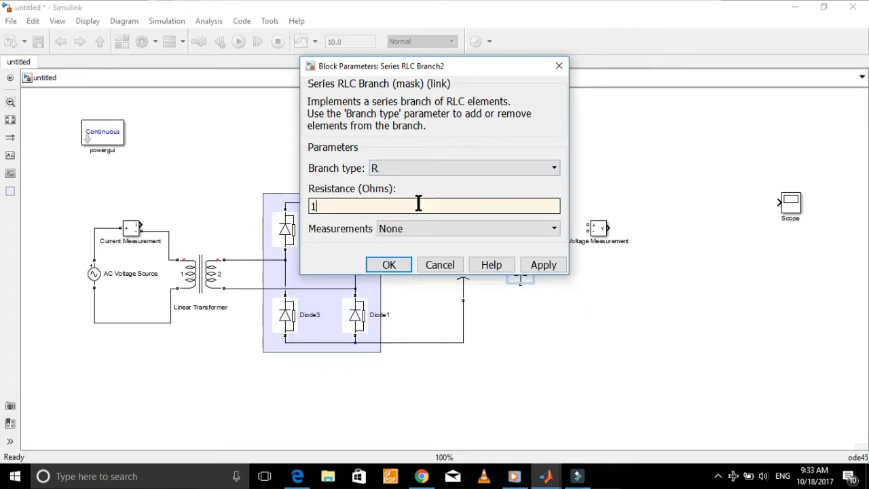
text(000)
click(386, 265)
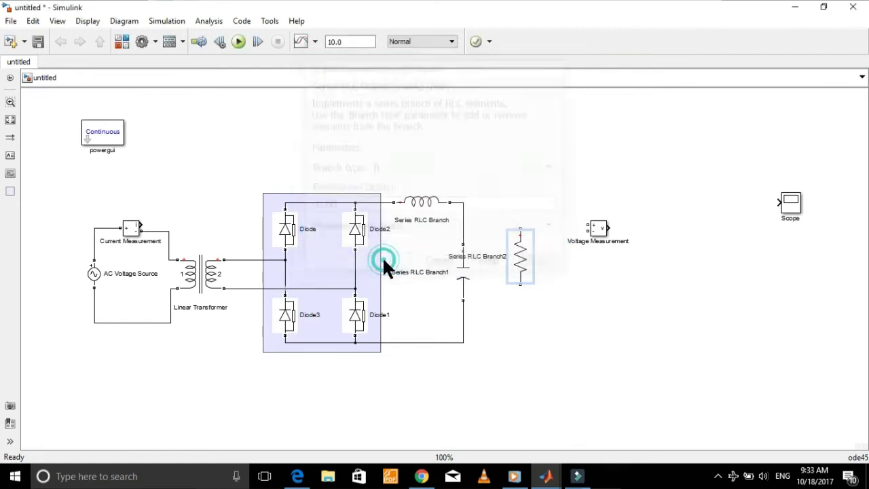
Wire the resistor in parallel with the capacitor and shift it slightly away from the capacitor.
click(519, 251)
mouse_move(517, 242)
mouse_down()
mouse_move(489, 208)
mouse_move(464, 204)
mouse_up()
drag(517, 293, 464, 343)
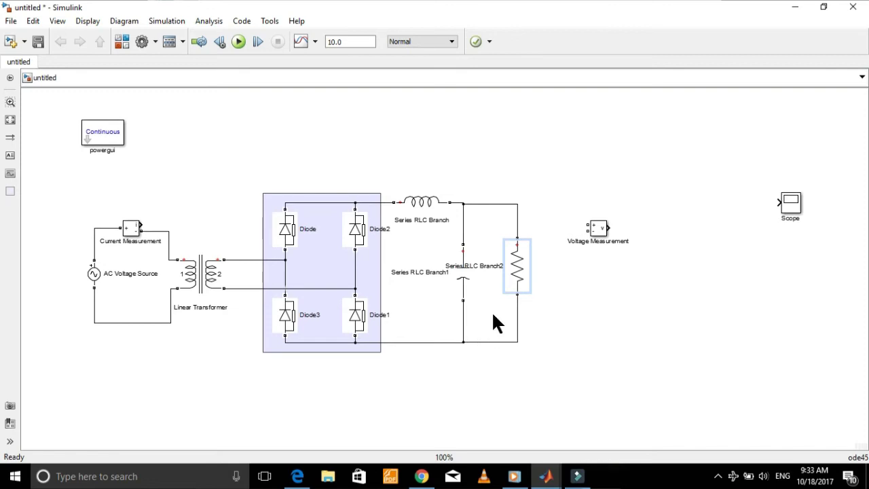
click(480, 204)
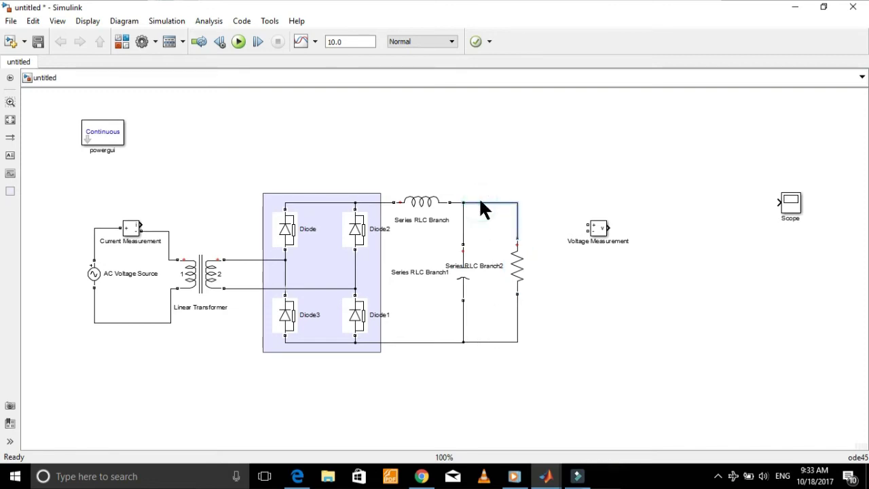
drag(516, 267, 523, 269)
Stretch the Voltage Measurement block to about the height of the bridge and connect its inputs across the resistor.
drag(601, 226, 607, 201)
drag(608, 276, 616, 338)
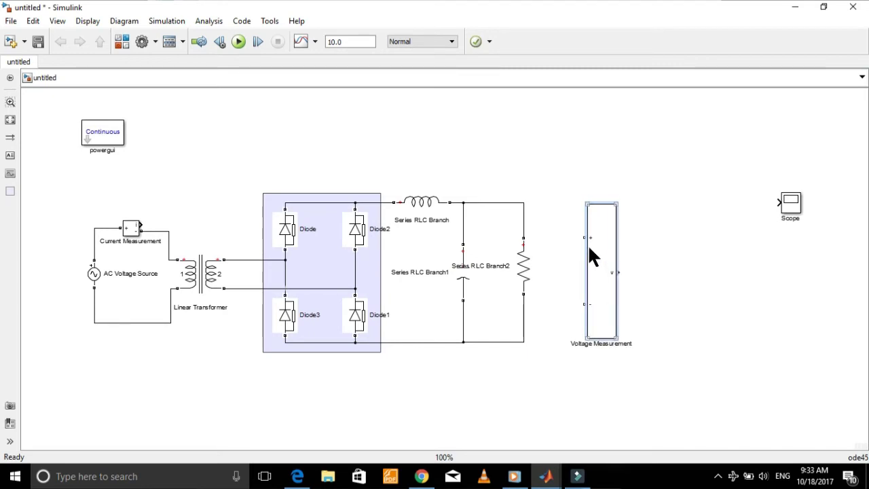
mouse_move(586, 237)
mouse_down()
mouse_move(520, 235)
mouse_move(525, 229)
mouse_up()
drag(590, 250, 601, 253)
drag(586, 301, 524, 305)
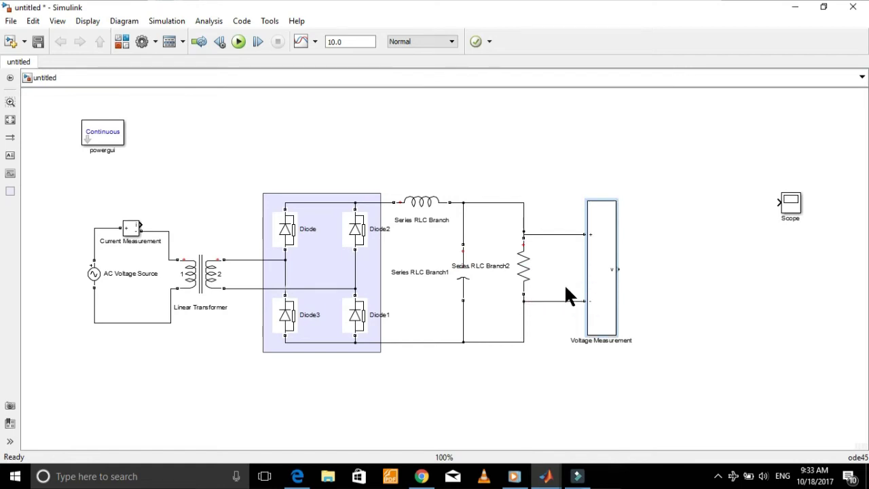
Move the Scope beside the Voltage Measurement block and set its number of axes to 2.
drag(781, 207, 690, 280)
double_click(688, 275)
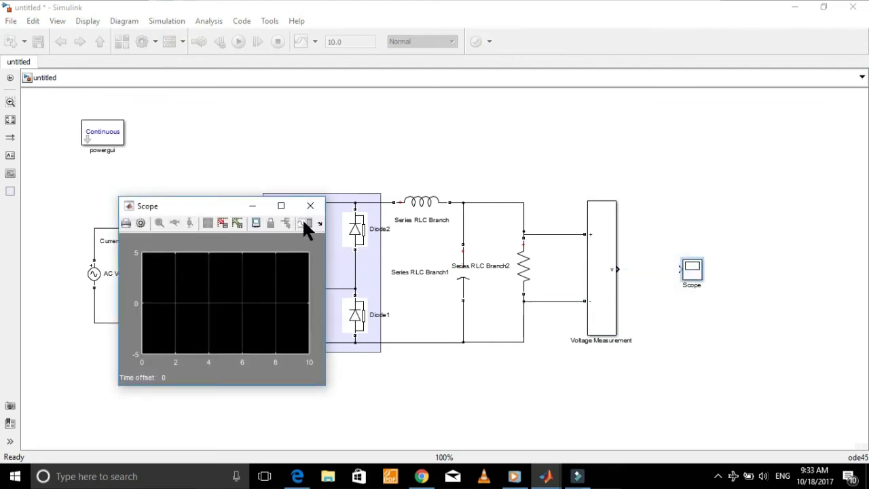
click(281, 205)
click(21, 23)
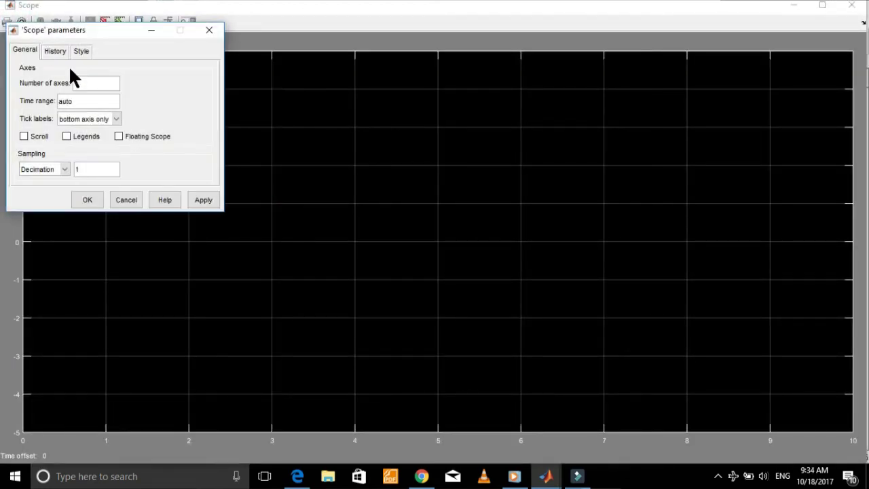
click(88, 83)
Remove the Scope's data point limit and save its data to the workspace as ScopeData in Structure with time format.
click(55, 50)
click(18, 74)
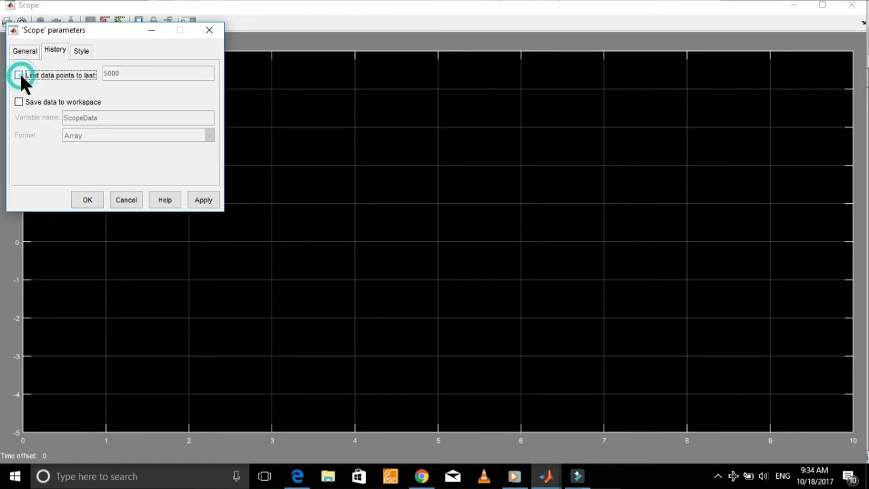
click(18, 101)
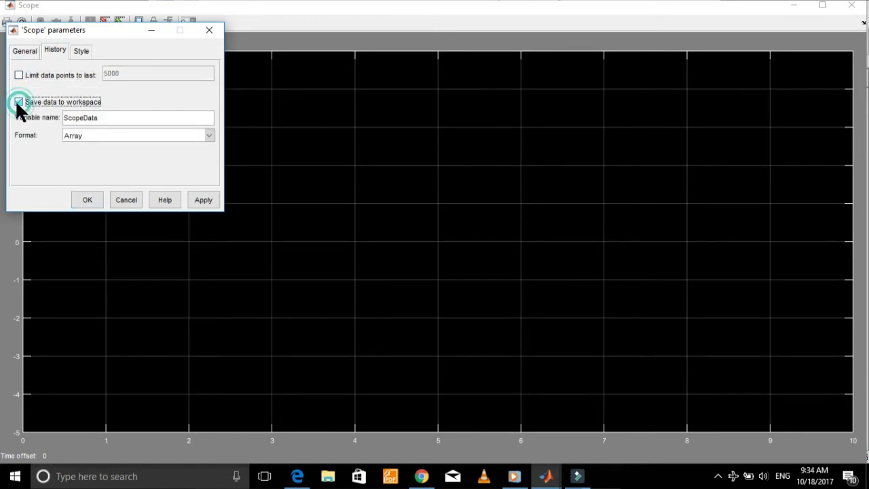
click(206, 134)
click(176, 148)
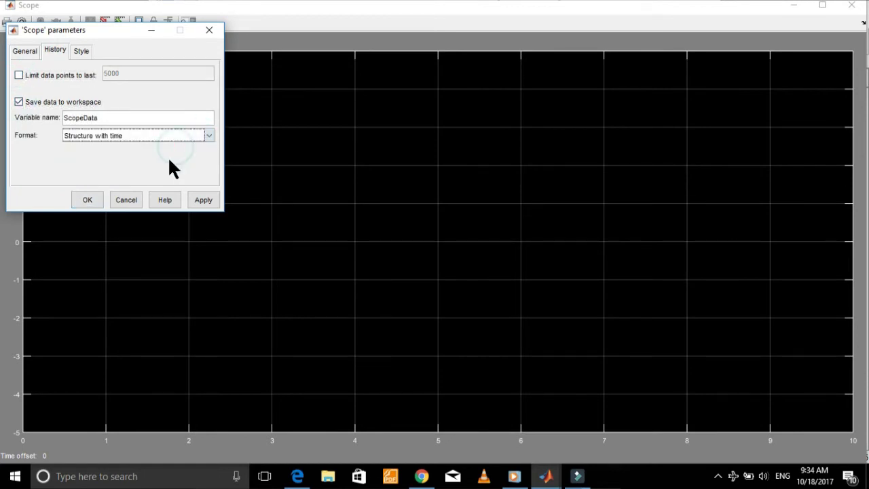
click(203, 200)
click(88, 200)
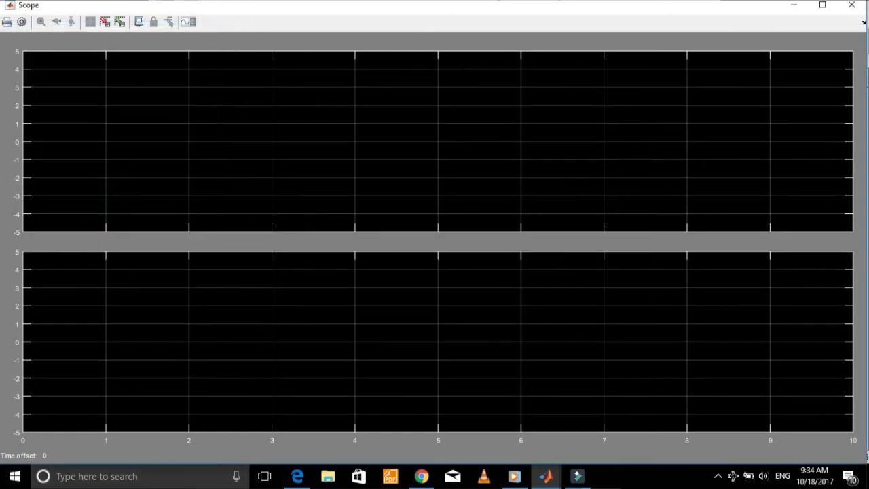
click(794, 7)
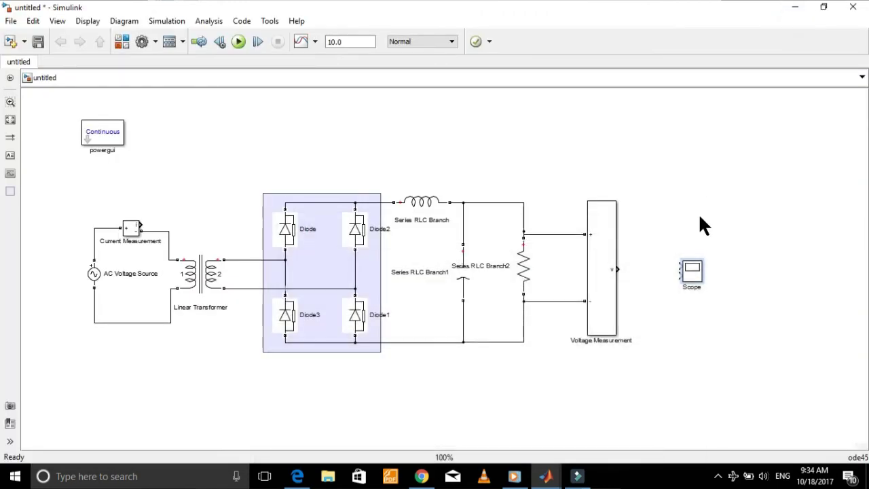
Make the Scope block taller, connect the Voltage Measurement output to its lower input, and move it farther from that block.
click(698, 266)
drag(704, 261, 703, 230)
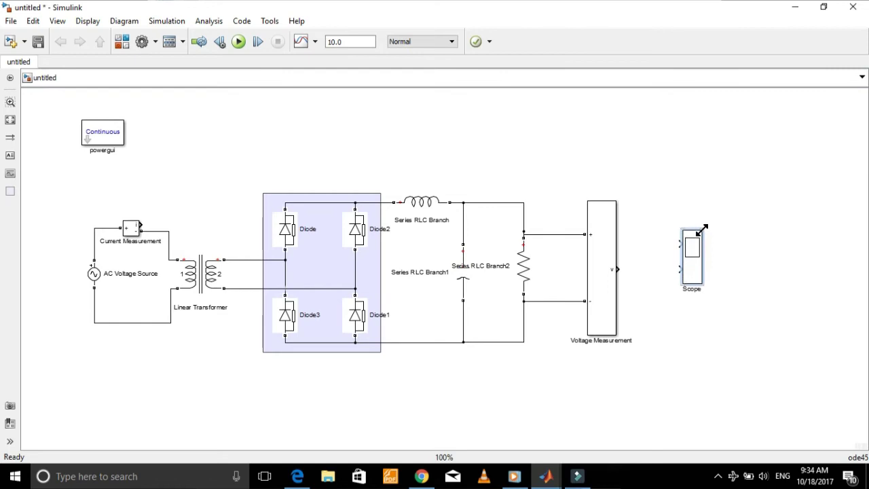
click(654, 269)
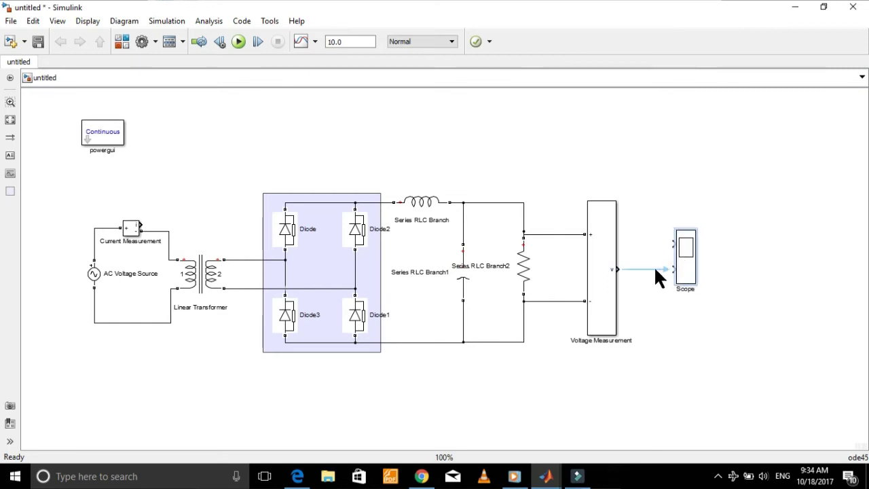
drag(684, 255, 752, 252)
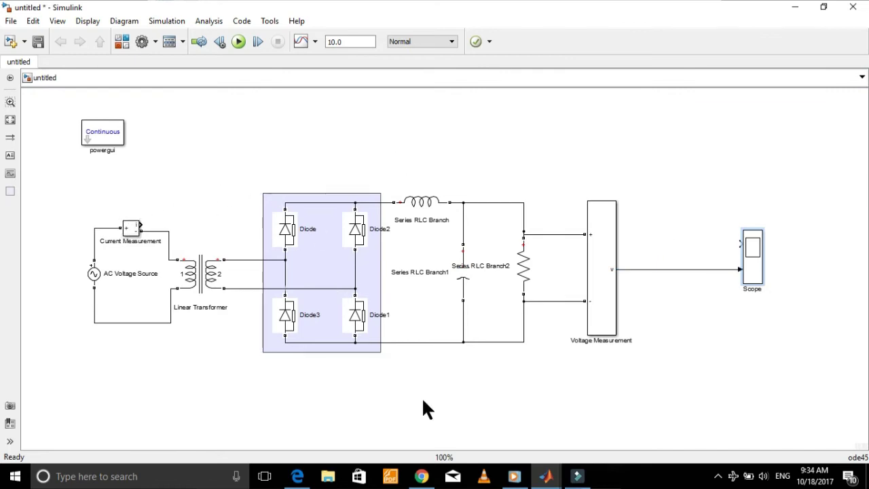
Add a Goto block from the Signal Routing library and connect it to the Current Measurement output.
mouse_move(545, 476)
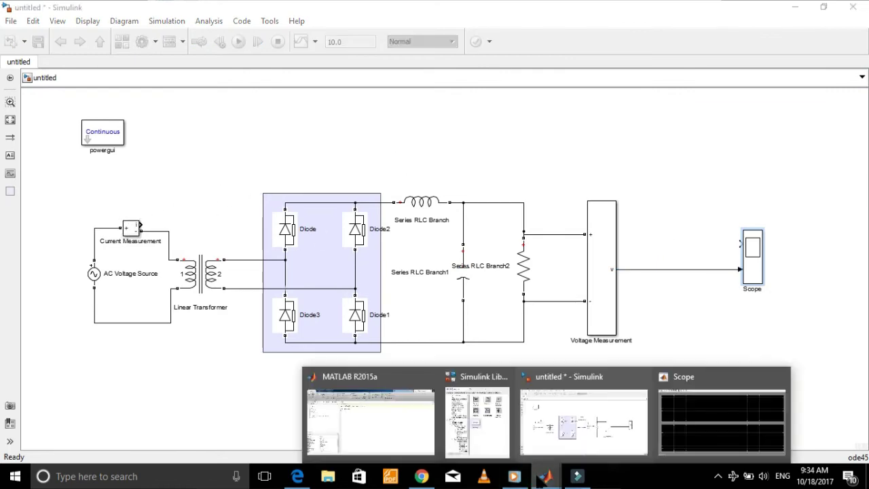
click(481, 424)
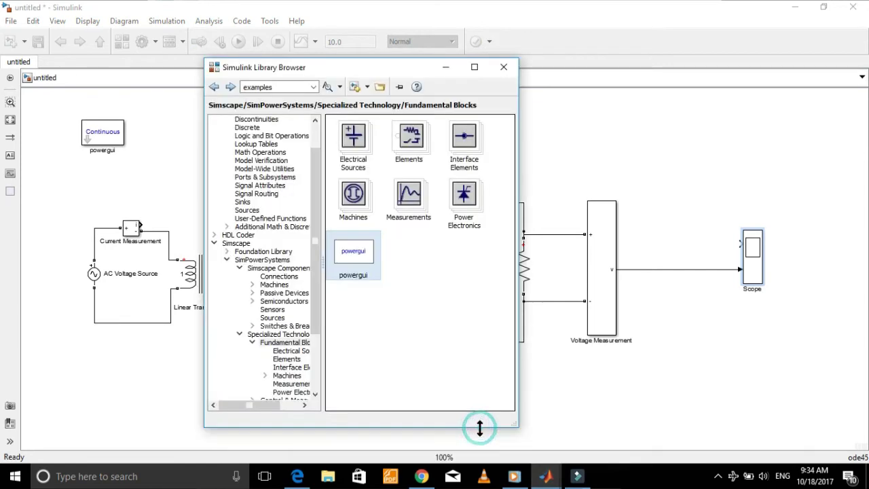
click(267, 193)
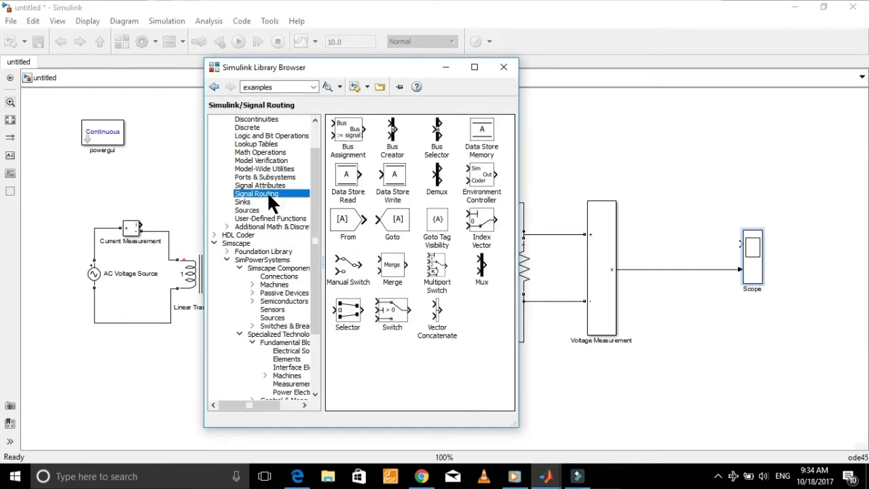
right_click(396, 211)
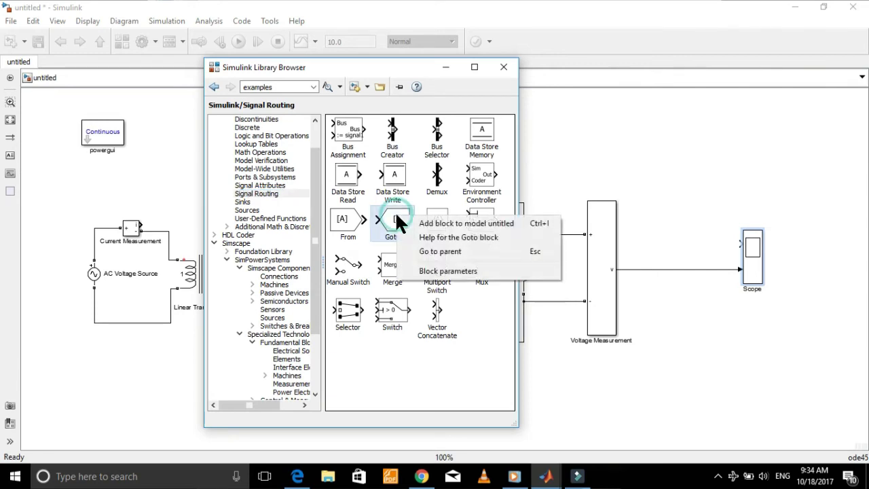
click(415, 217)
click(446, 66)
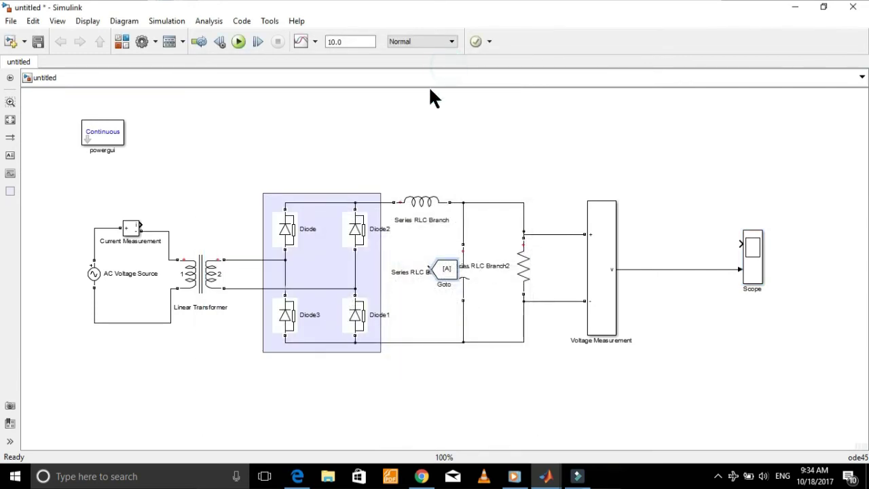
drag(446, 279, 207, 223)
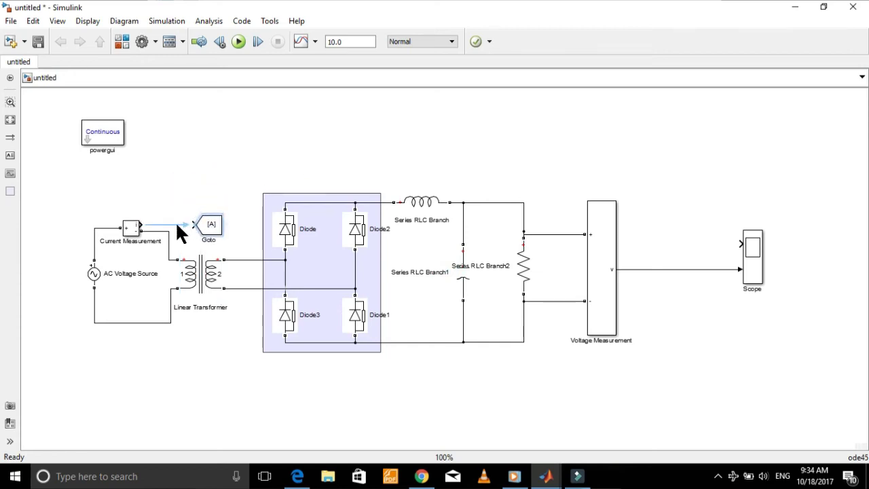
Place a From block with tag A beside the Scope, connect it to the upper input, and rename it Input current.
drag(226, 226, 700, 247)
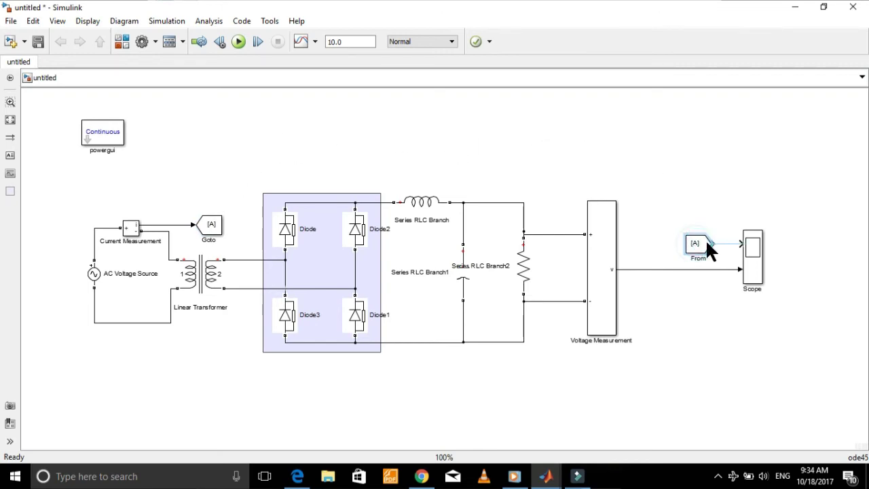
click(722, 245)
double_click(705, 258)
text(Input current)
click(656, 226)
Set the powergui block's simulation type to Discrete and apply the change.
double_click(105, 134)
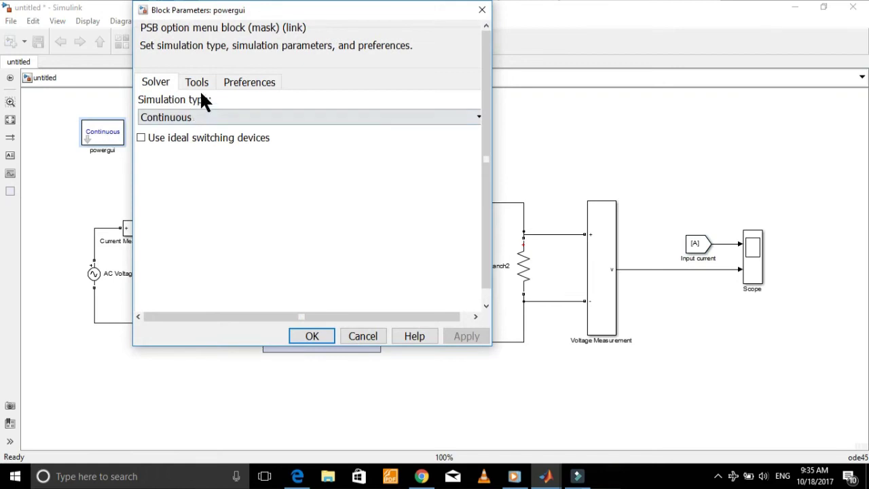
click(200, 82)
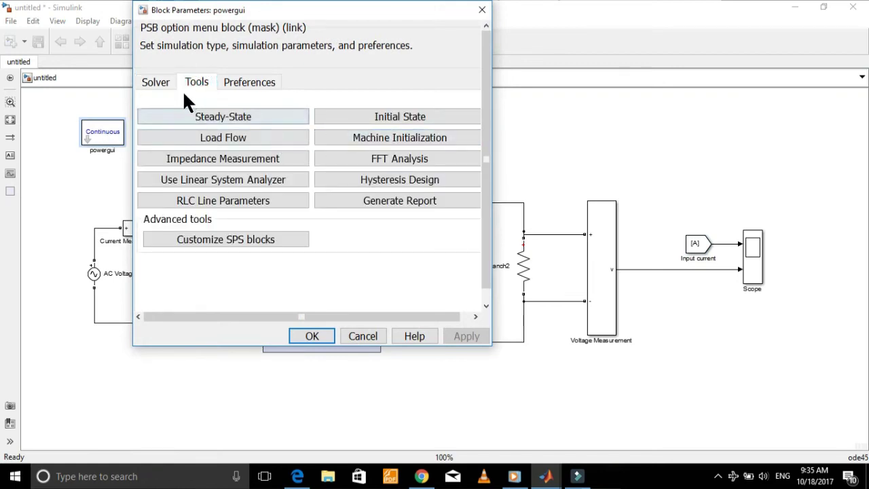
click(173, 80)
click(200, 115)
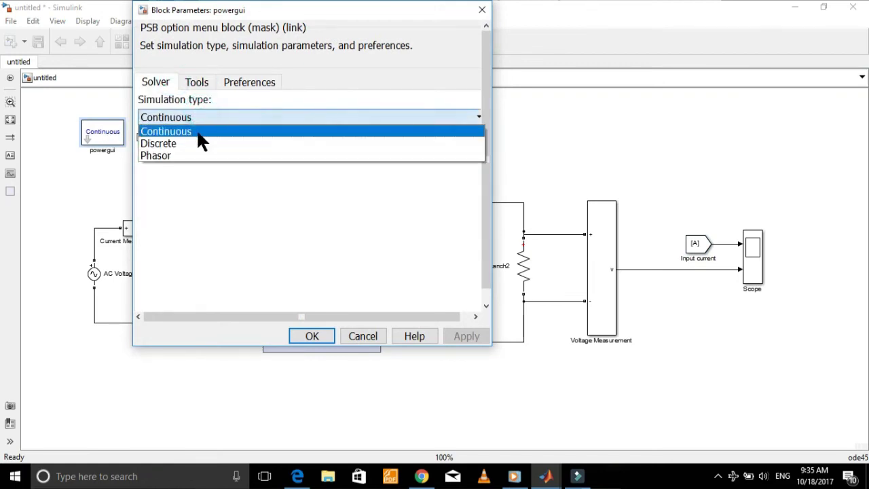
click(194, 144)
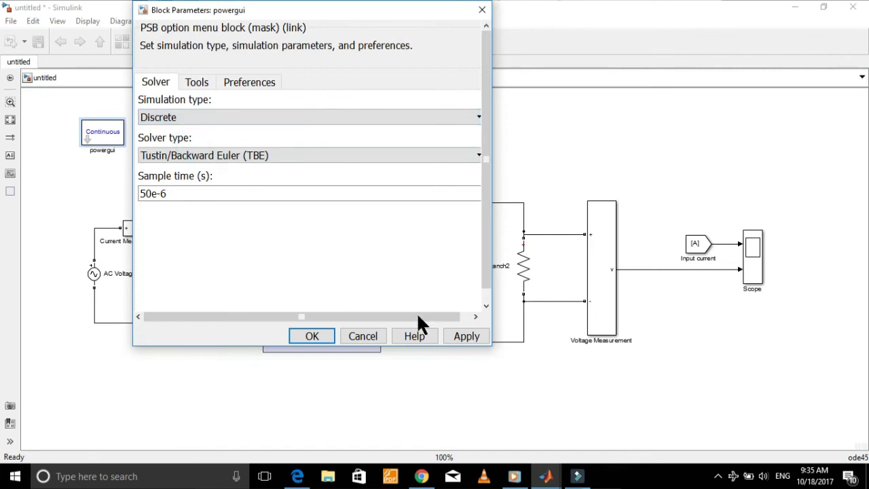
click(457, 334)
click(320, 335)
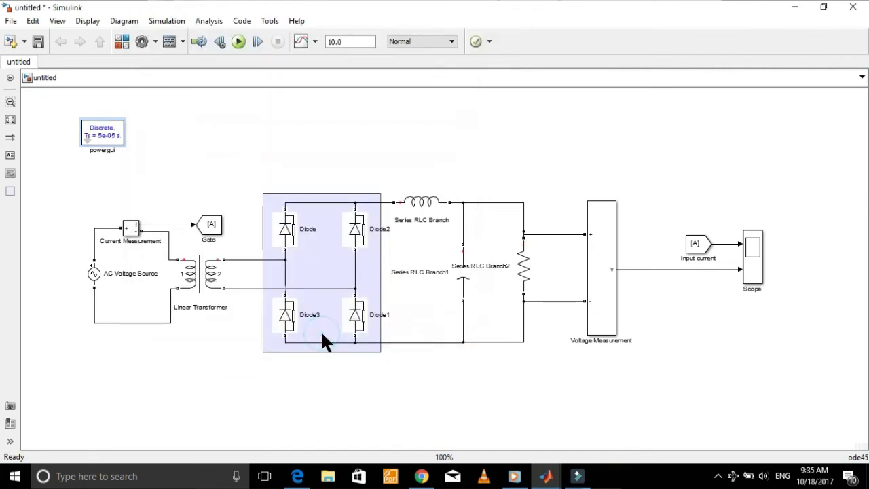
Set the AC Voltage Source's peak amplitude to 220*sqrt(2) V.
double_click(92, 272)
click(342, 177)
double_click(342, 177)
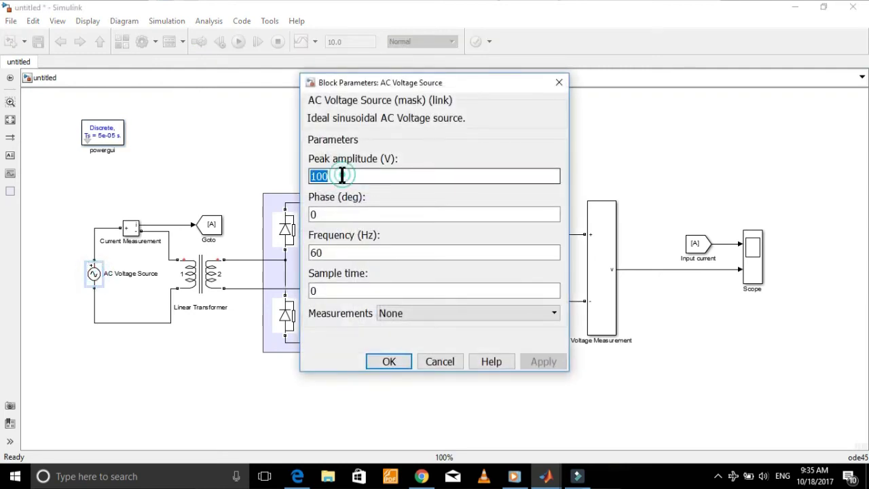
text(220)
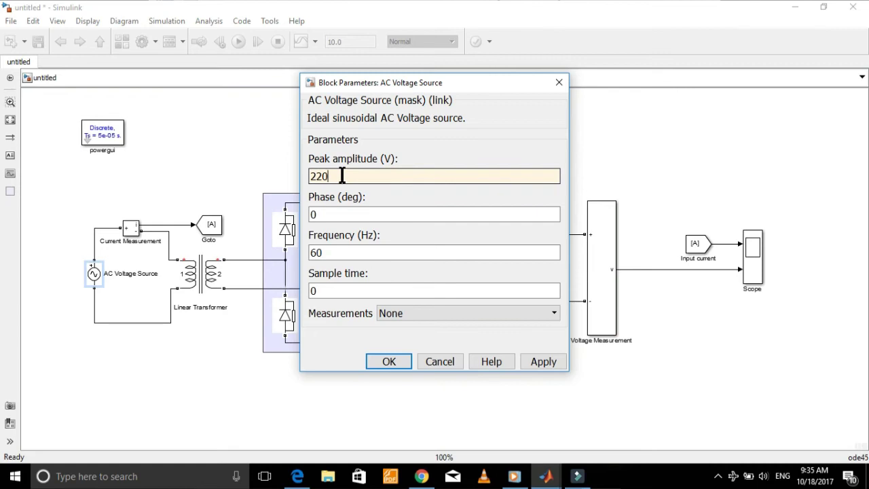
text(*)
text(s)
text(qrt)
text(())
text(2)
Set the AC Voltage Source's frequency to 50 Hz and apply its parameters.
double_click(332, 253)
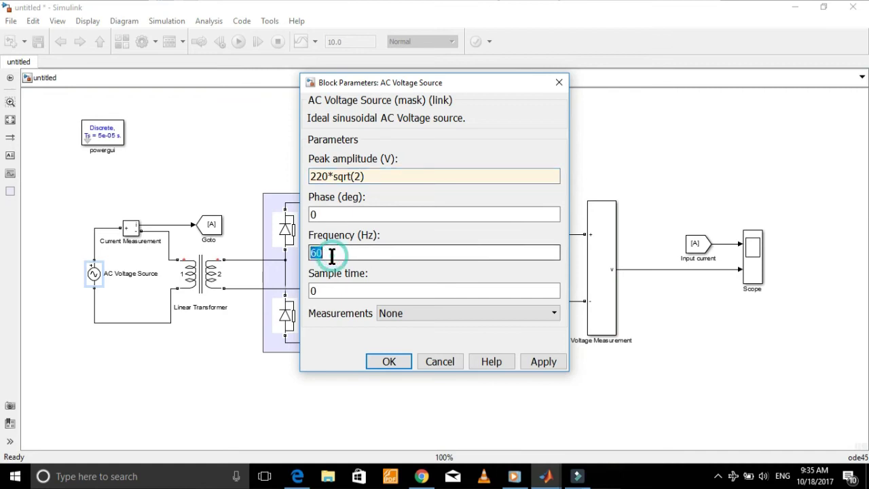
text(50)
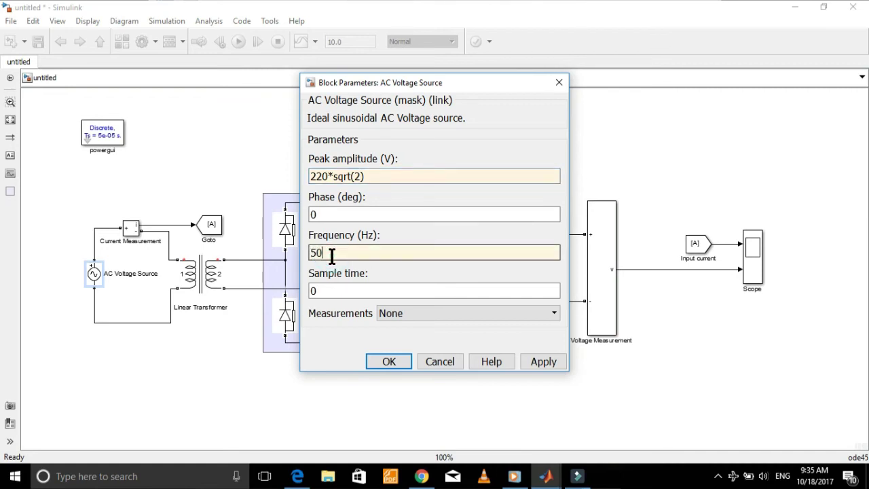
click(534, 358)
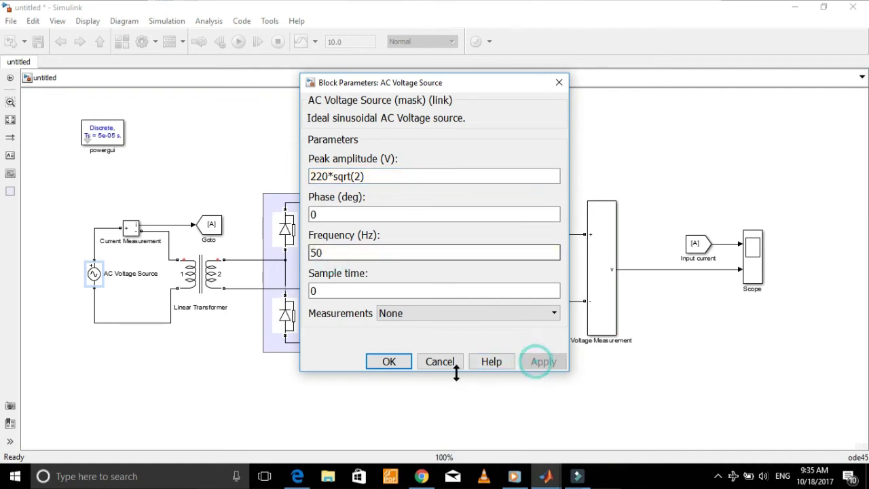
click(390, 361)
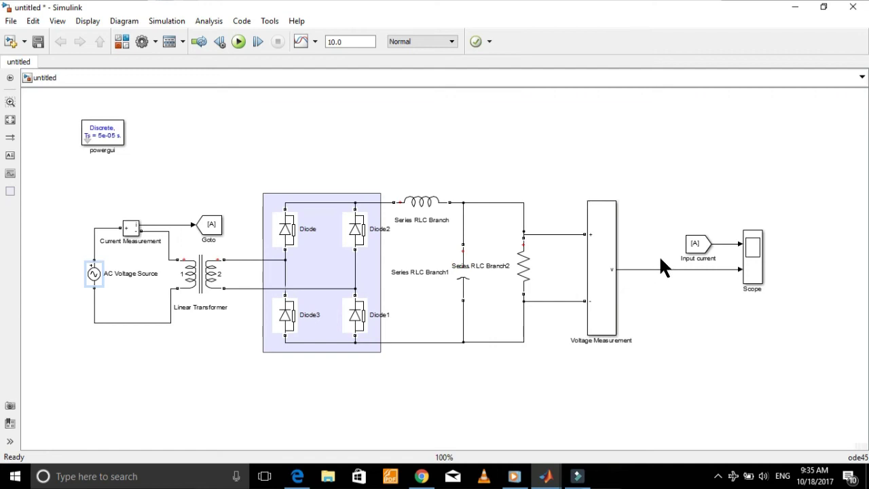
Run the simulation and display both signals on the Scope, autoscaled.
click(236, 45)
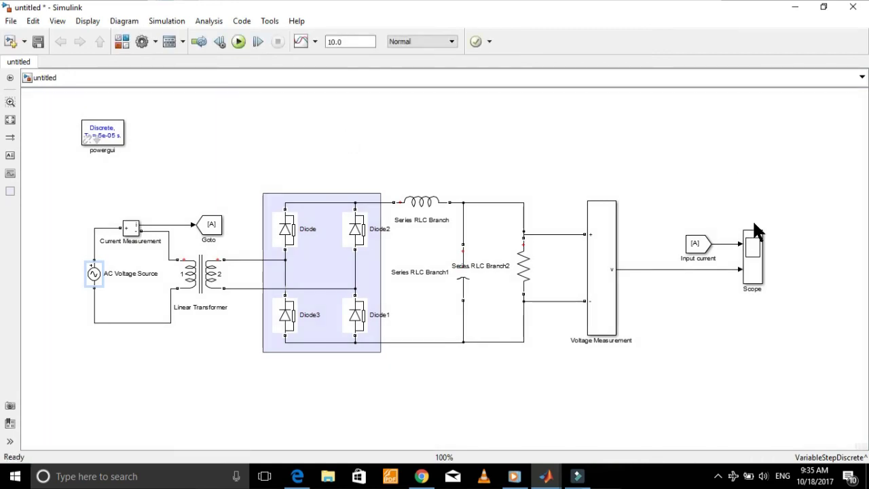
double_click(753, 244)
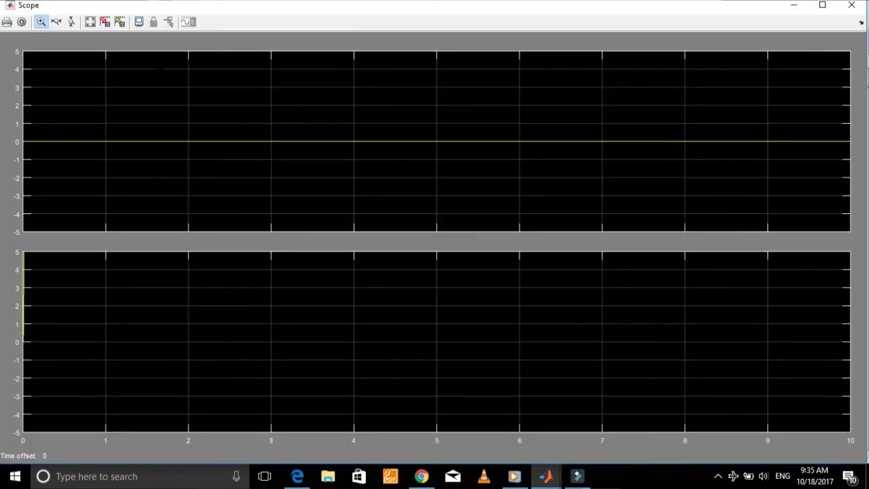
click(91, 22)
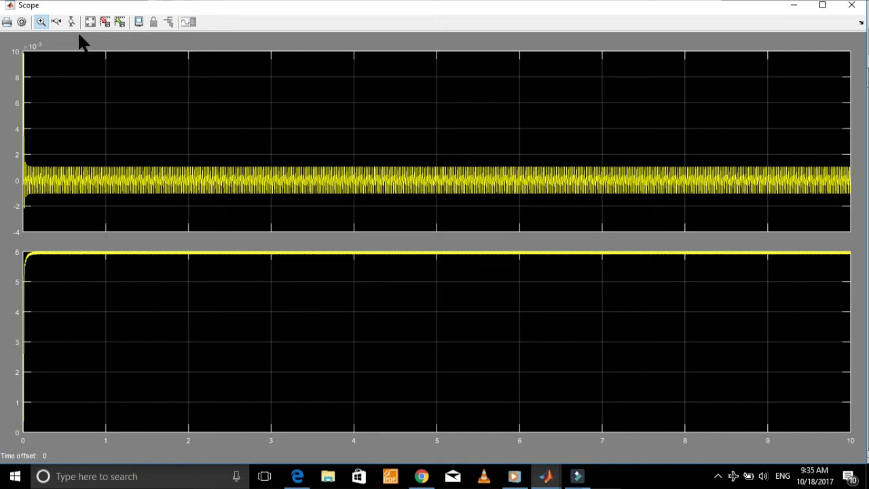
Examine a few cycles of the input current and output voltage near 2 s, enlarging the current's vertical range.
click(56, 22)
click(183, 181)
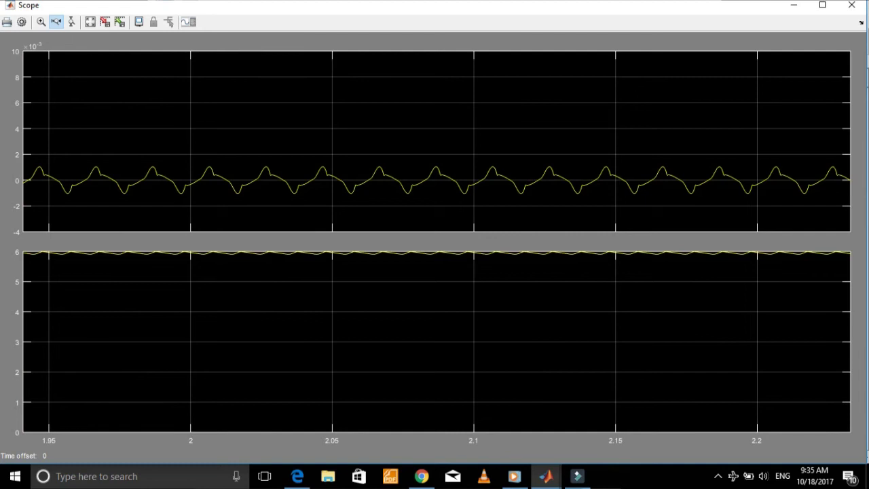
click(71, 21)
drag(237, 154, 238, 205)
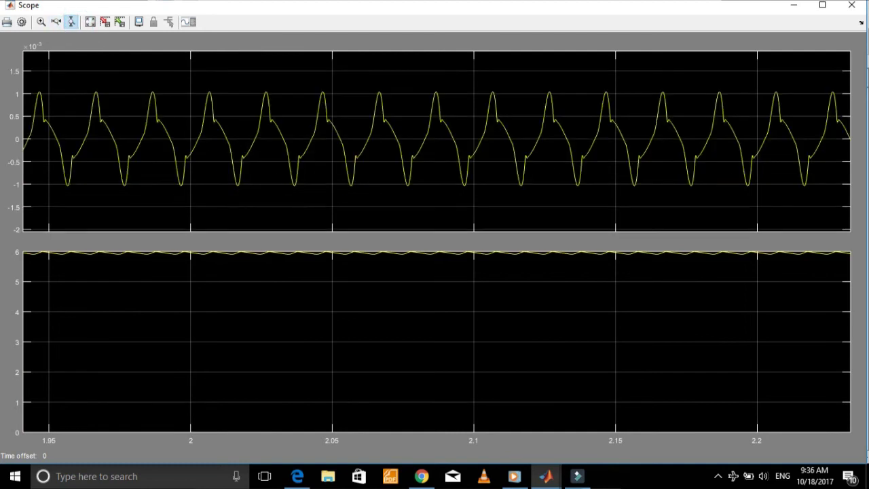
click(57, 21)
drag(52, 138, 338, 138)
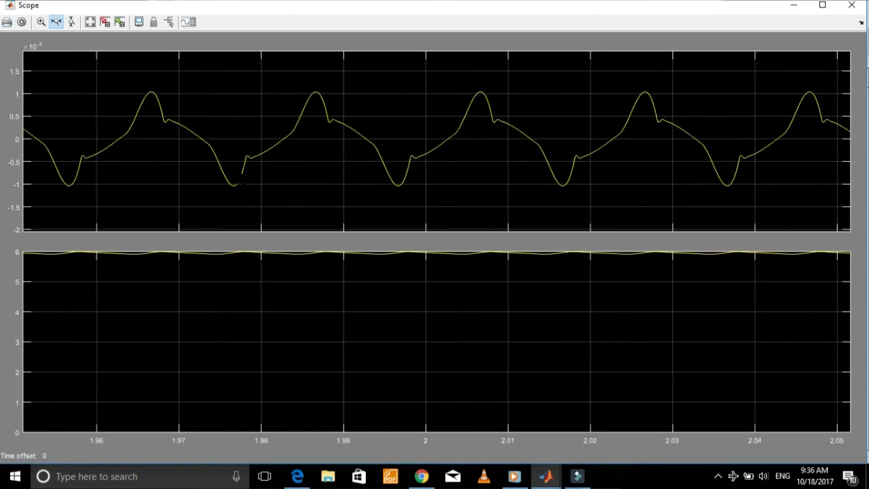
Set the Scope's output voltage axis to a Y range of 0 to 7 and minimize the Scope window.
right_click(196, 296)
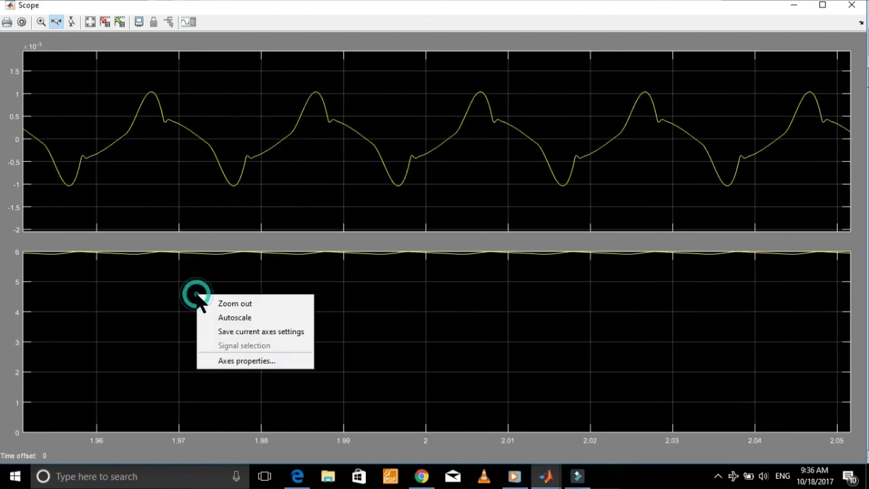
click(231, 361)
drag(90, 356, 223, 310)
click(185, 333)
key(BackSpace)
key(BackSpace)
text(0)
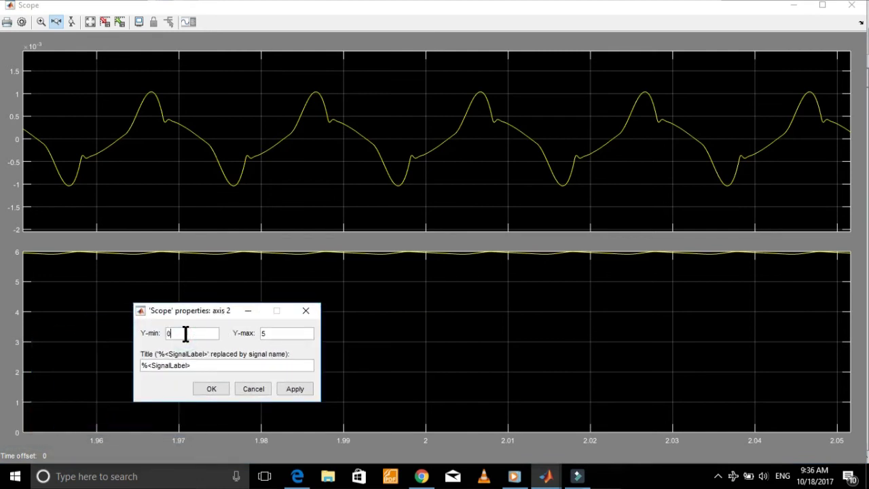
click(275, 332)
key(BackSpace)
click(295, 388)
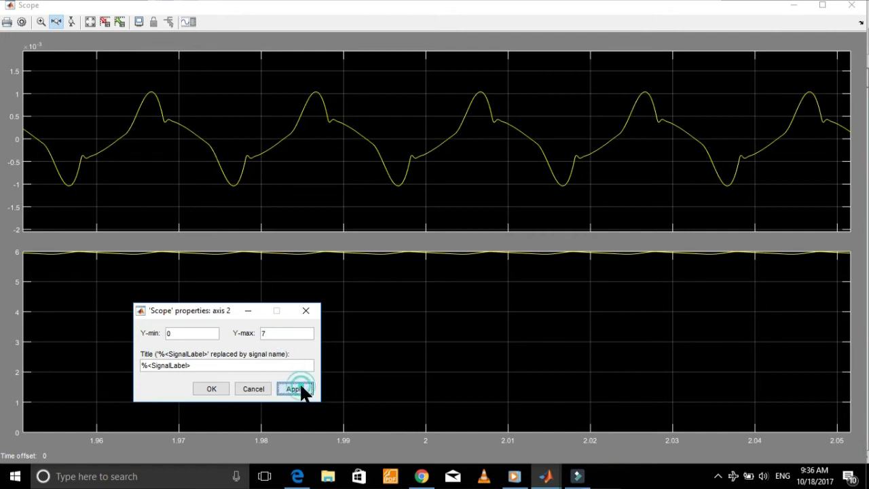
click(207, 391)
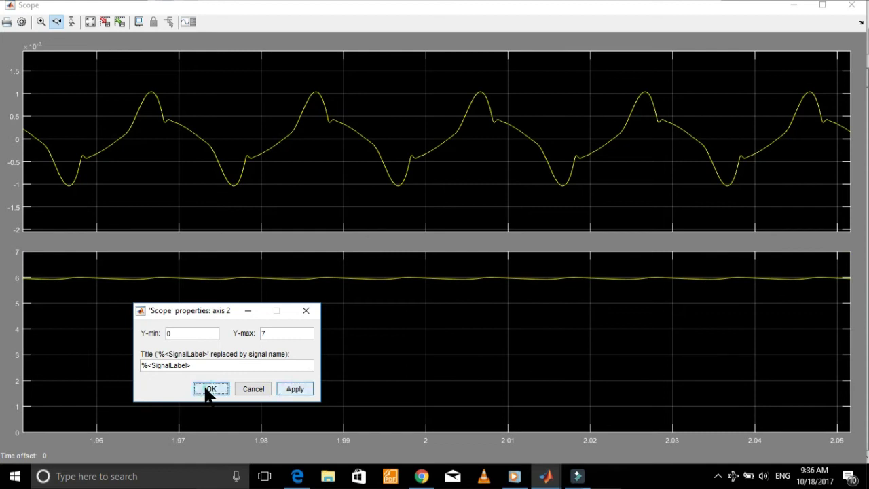
click(821, 6)
click(796, 6)
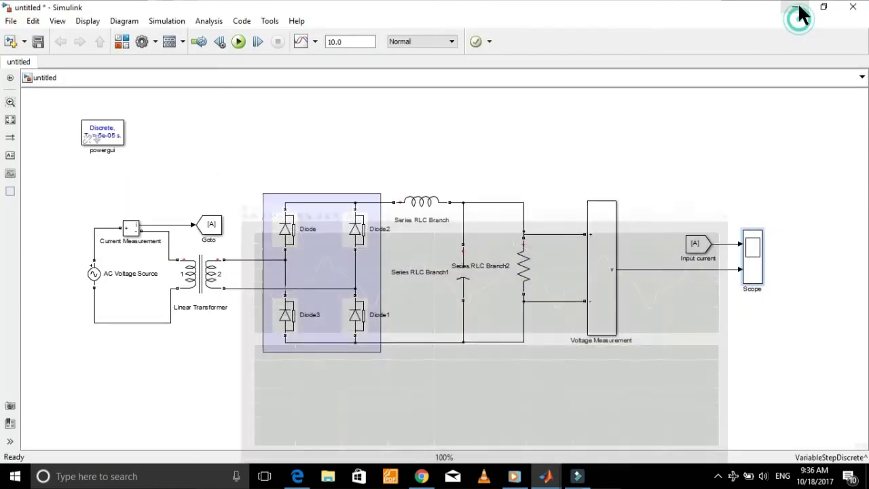
Open the FFT Analysis tool from the powergui block and maximize its window.
double_click(110, 132)
click(197, 84)
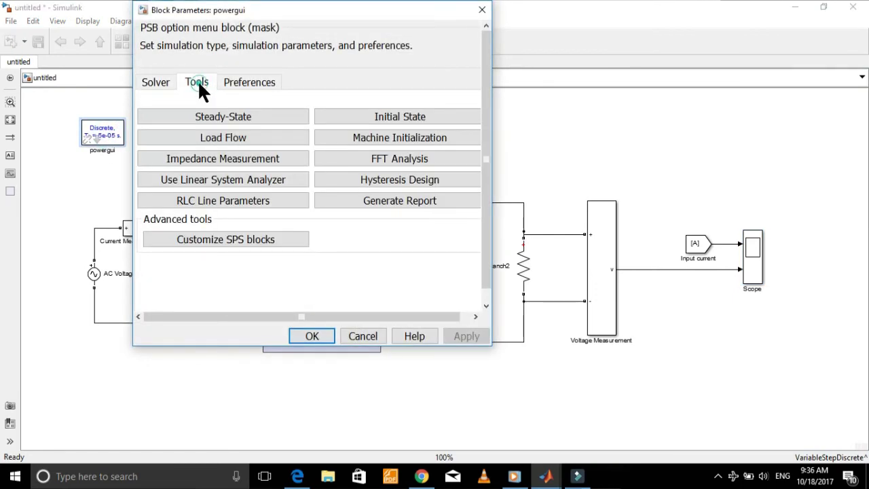
click(357, 154)
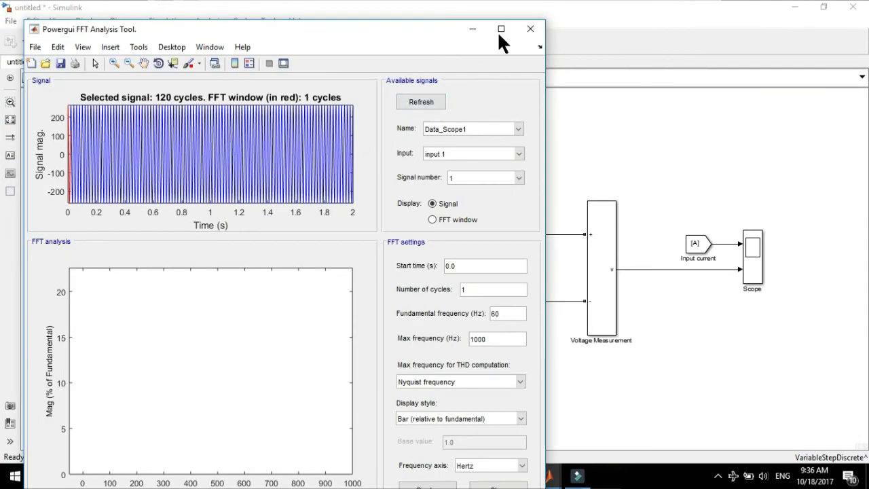
click(500, 28)
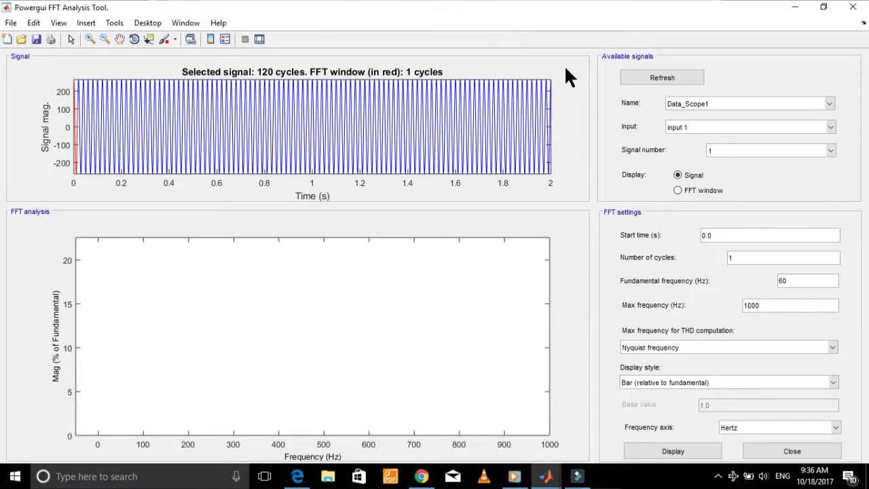
Check the Scope block in the model and return to the FFT Analysis tool.
click(793, 8)
click(755, 288)
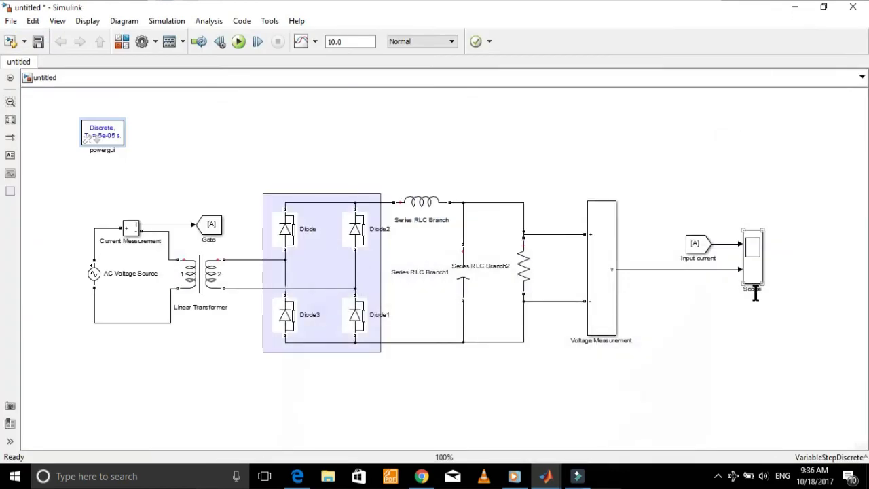
click(546, 476)
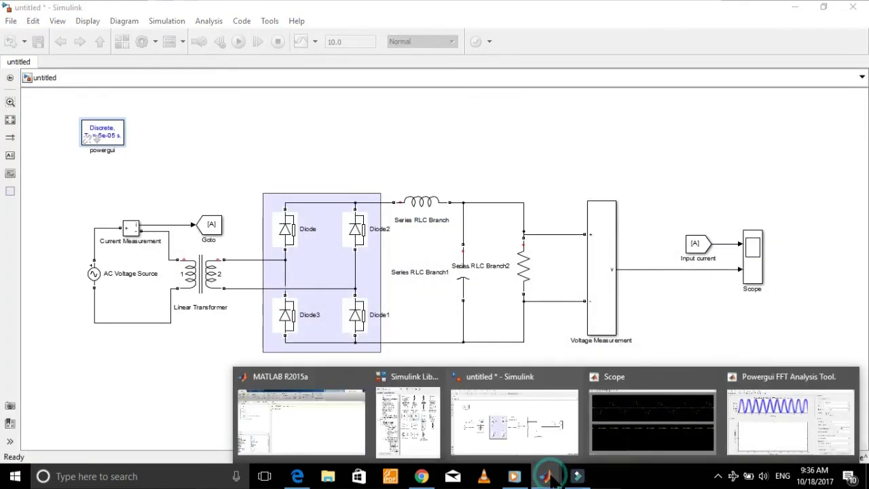
click(738, 402)
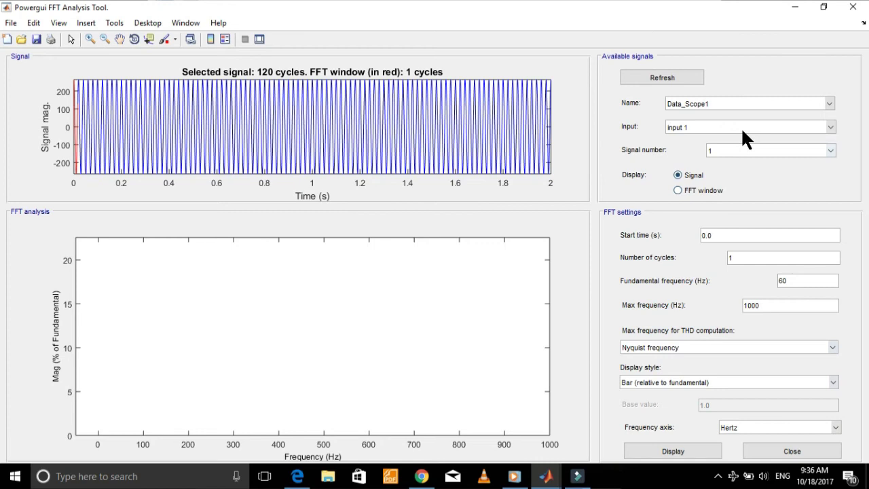
Choose ScopeData as the FFT signal, preview input 2, select input 1, and enlarge its waveform between about 2.1 and 2.5 s.
click(830, 103)
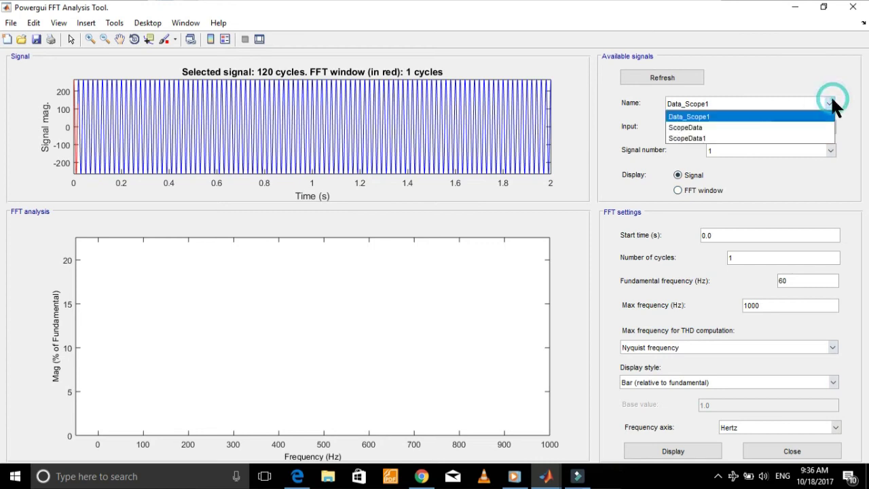
click(742, 127)
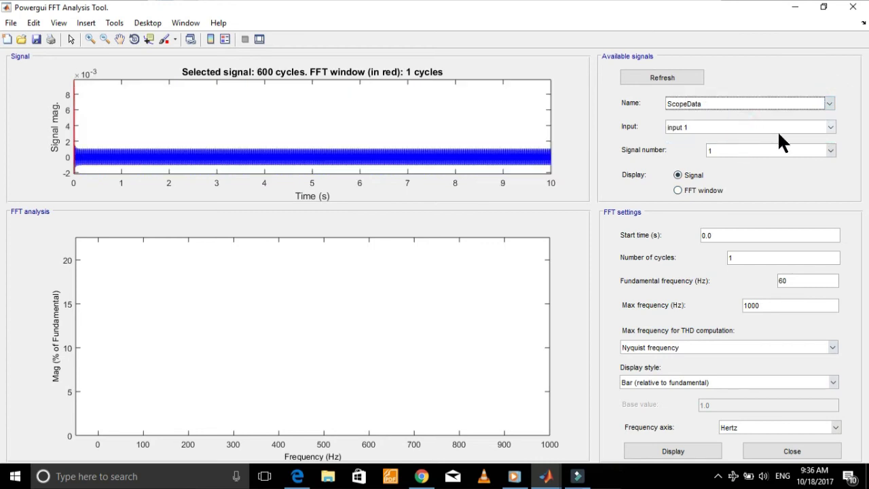
click(831, 127)
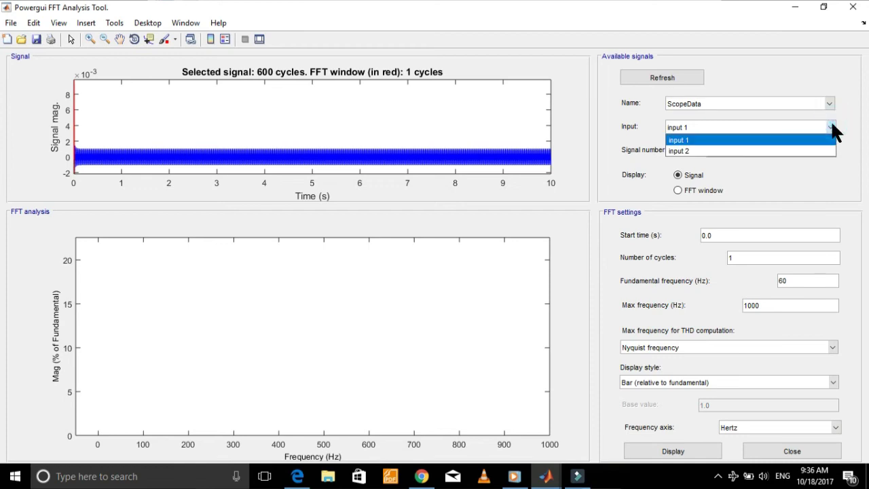
click(785, 150)
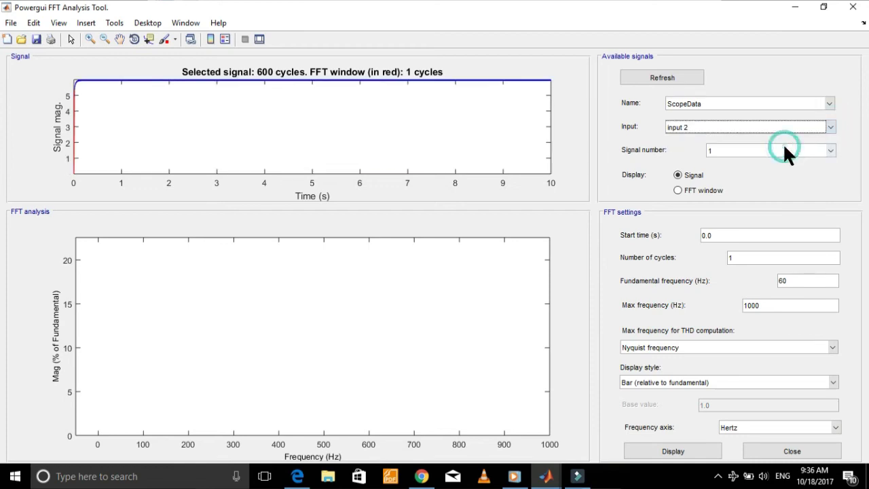
click(830, 127)
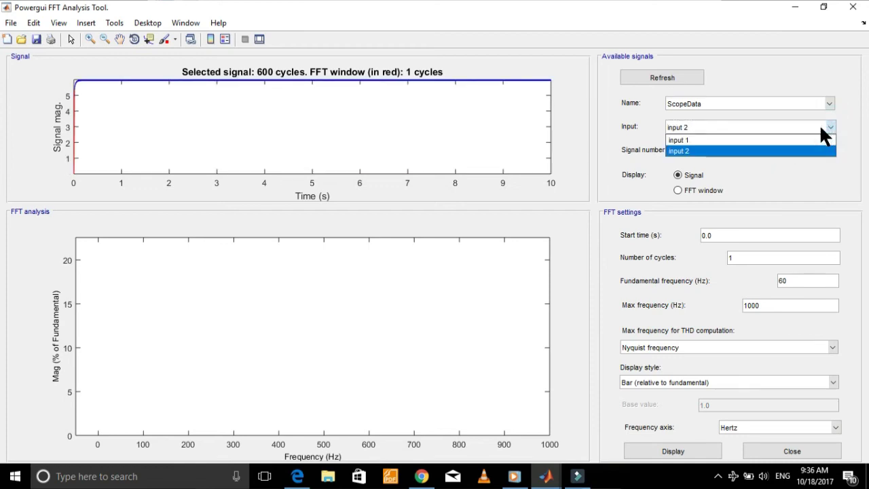
click(778, 138)
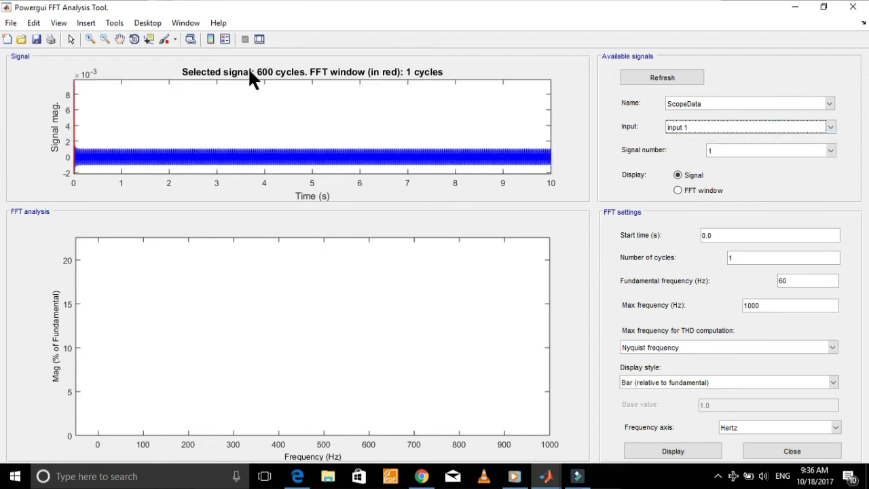
click(90, 38)
drag(174, 143, 194, 171)
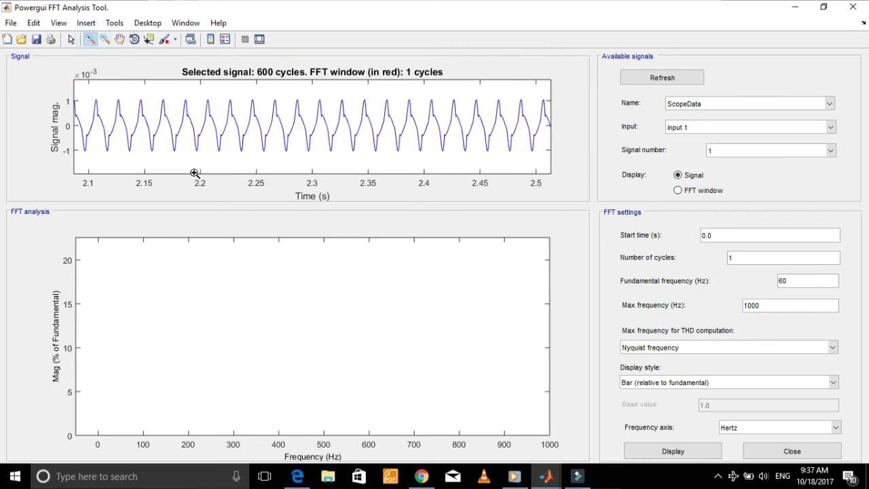
Set the FFT fundamental frequency to 50 Hz and display the spectrum of input 1.
drag(194, 86, 334, 168)
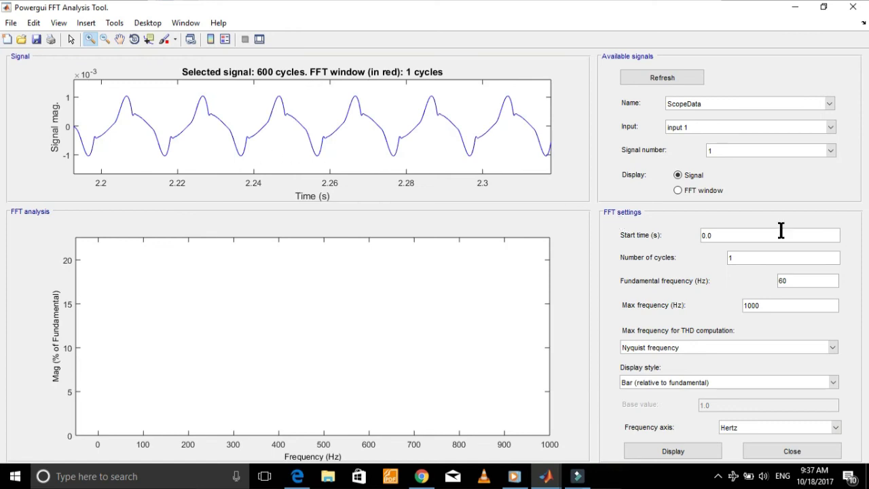
click(806, 283)
key(BackSpace)
key(BackSpace)
text(50)
click(662, 452)
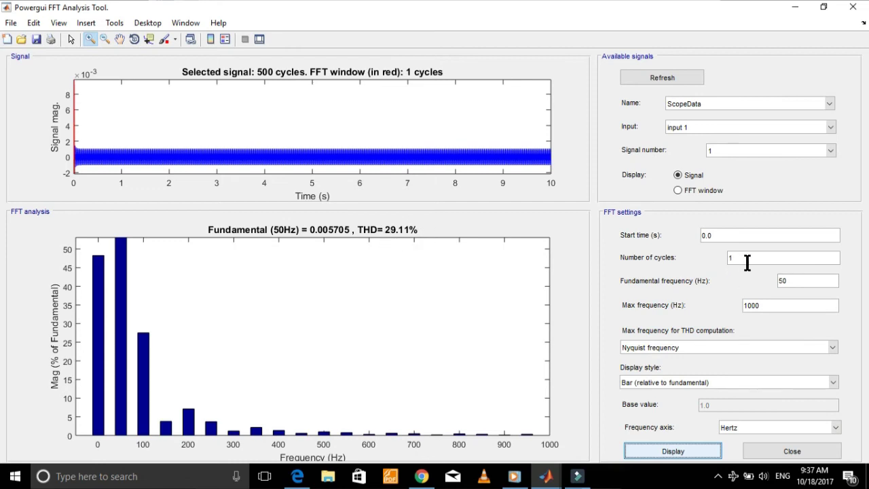
Set the FFT start time to 3 s, display the spectrum again, and close the FFT Analysis tool.
click(717, 233)
key(BackSpace)
key(BackSpace)
key(BackSpace)
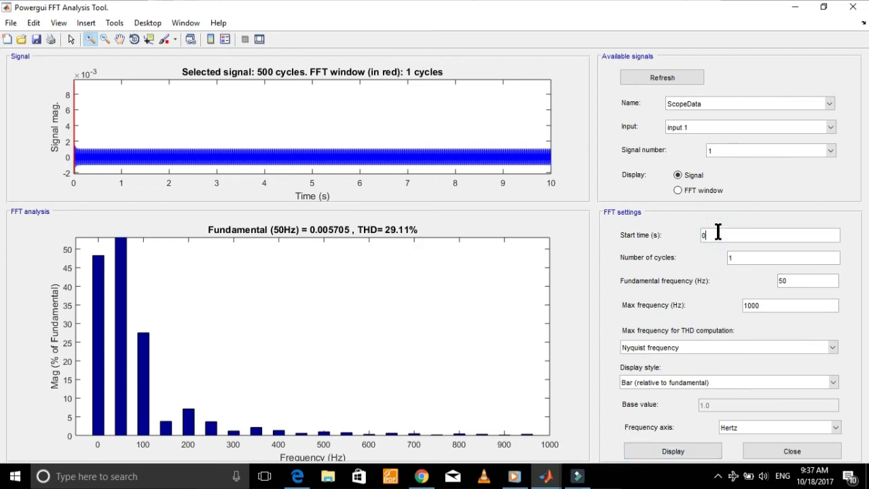
text(3)
click(693, 448)
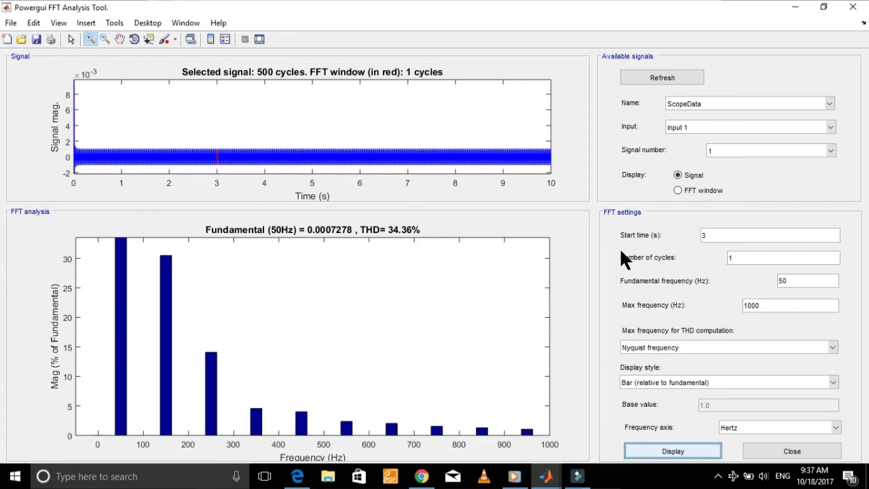
click(851, 8)
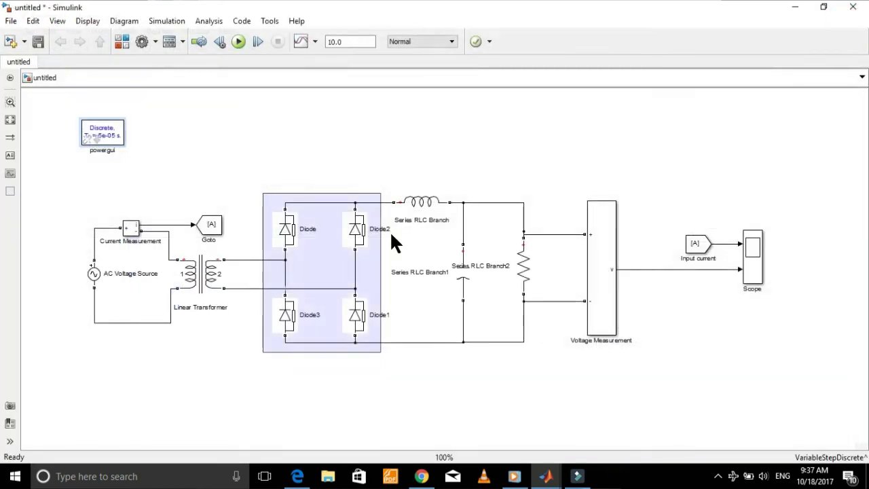
Shift the AC Voltage Source and Current Measurement blocks away from the transformer and delete the wire joining the measurement to the transformer primary.
click(137, 272)
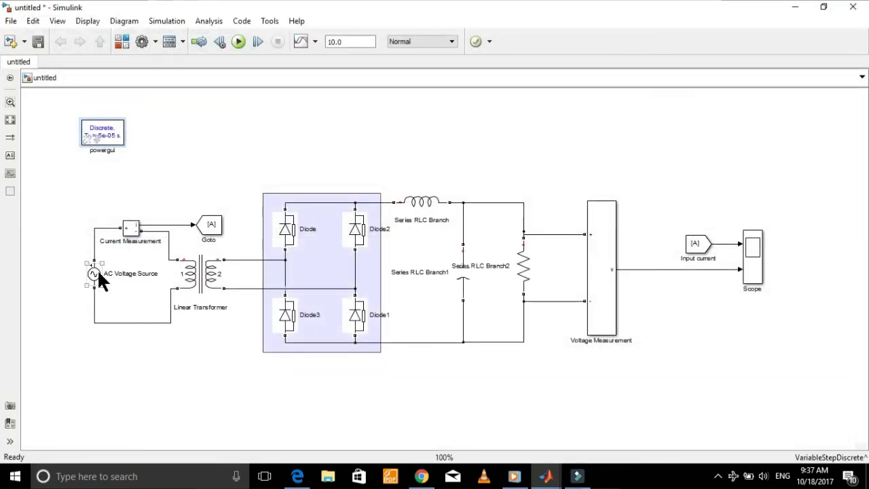
drag(94, 271, 45, 274)
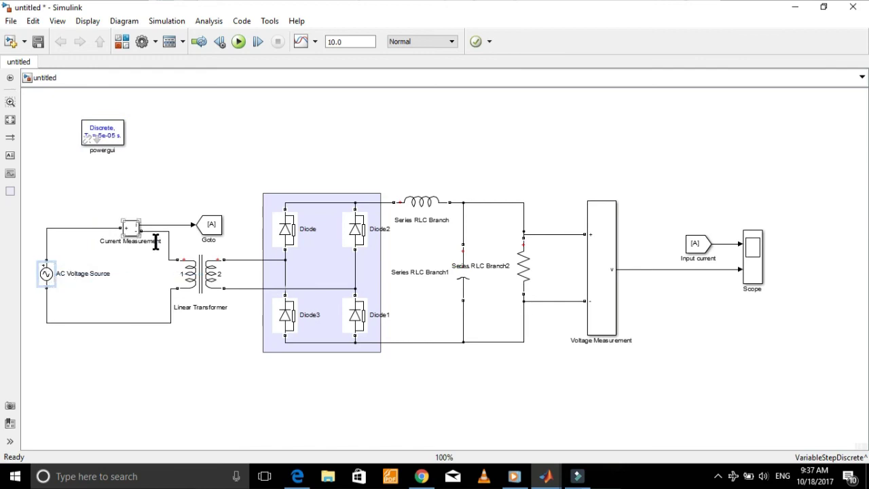
drag(131, 227, 124, 203)
click(123, 224)
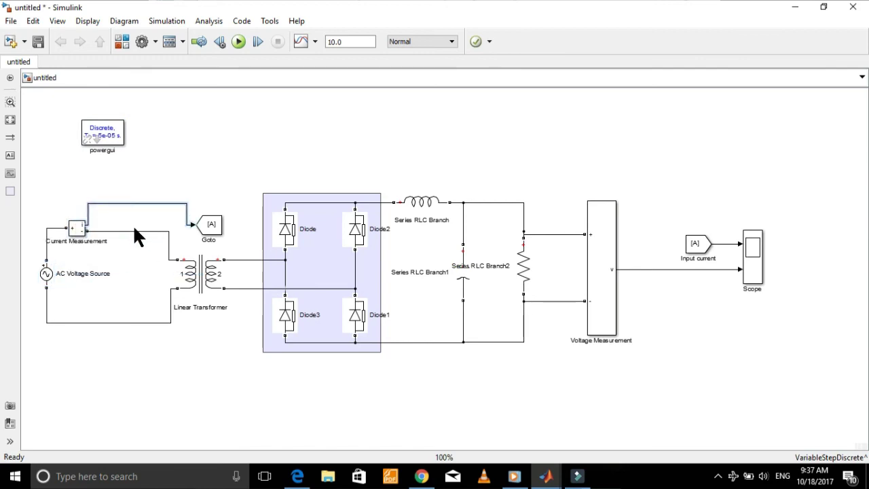
click(129, 231)
click(130, 303)
Copy the output filter inductor and connect the copy in series to the Current Measurement block's negative output.
click(422, 197)
click(421, 199)
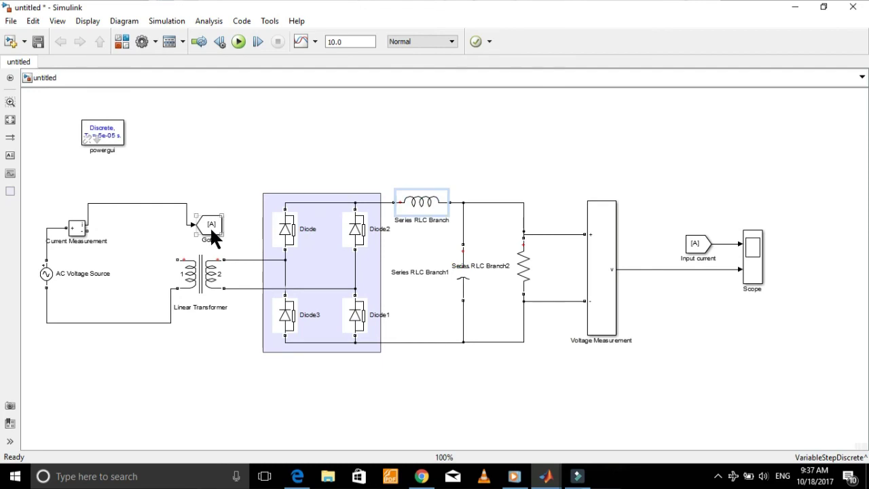
click(132, 241)
key(ctrl+v)
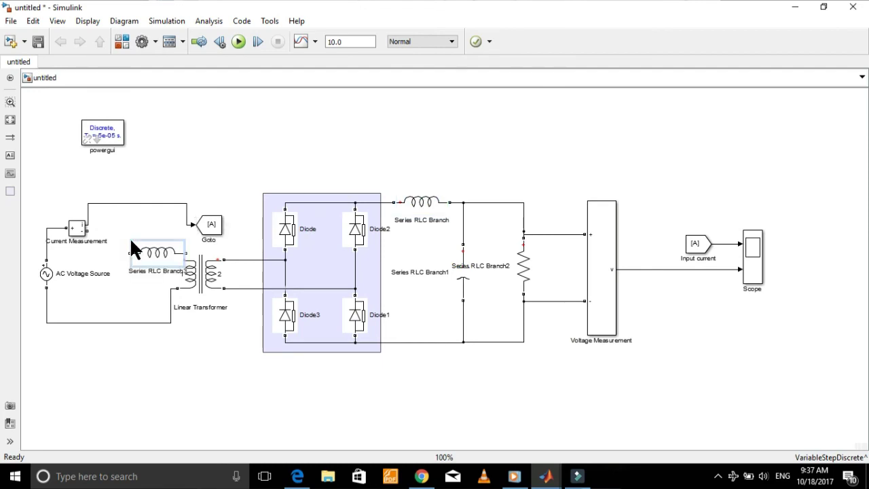
drag(138, 251, 112, 230)
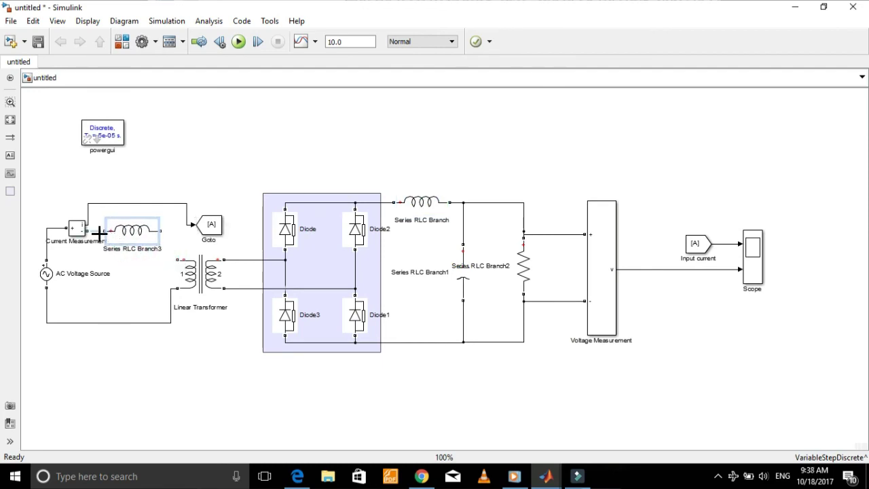
click(123, 230)
drag(137, 231, 131, 231)
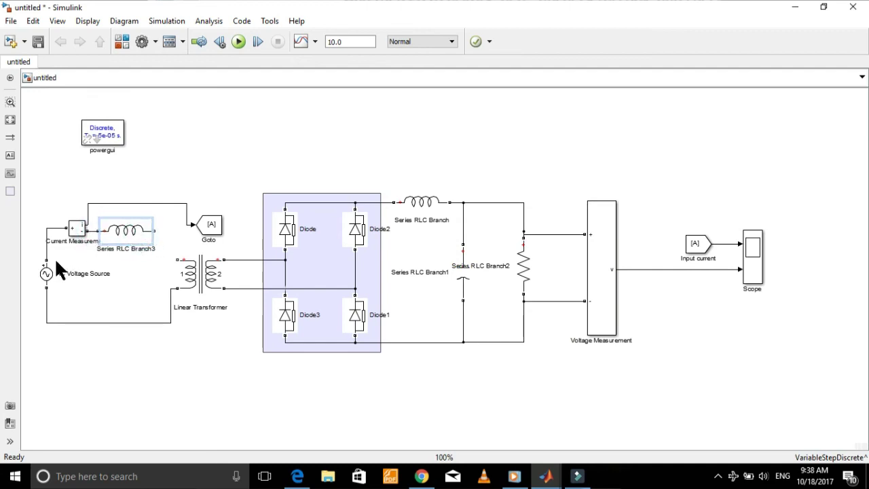
Move the transformer, diode bridge, filter, load and voltage measurement together away from the source, and reroute the source return wire nearer the transformer.
drag(159, 163, 656, 362)
drag(597, 334, 638, 319)
click(536, 406)
click(171, 312)
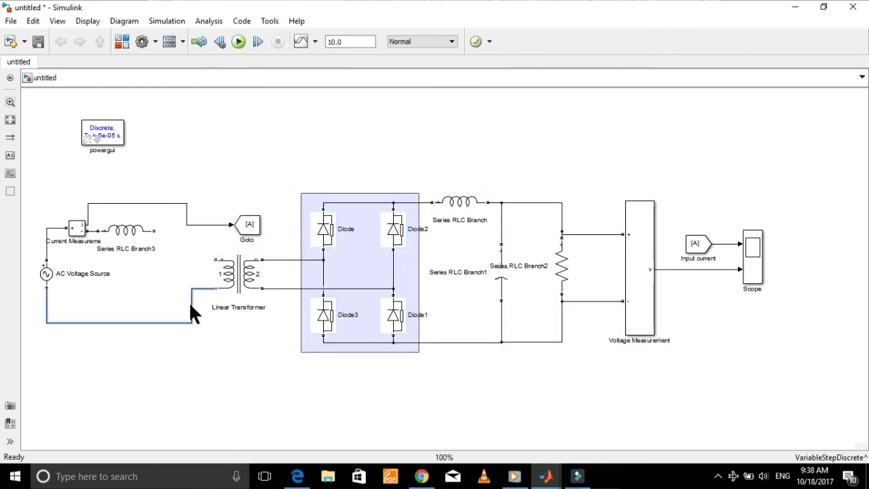
Copy the filter capacitor, connect it between the input inductor and the source return wire, and wire the transformer primary to the inductor-capacitor node.
click(499, 279)
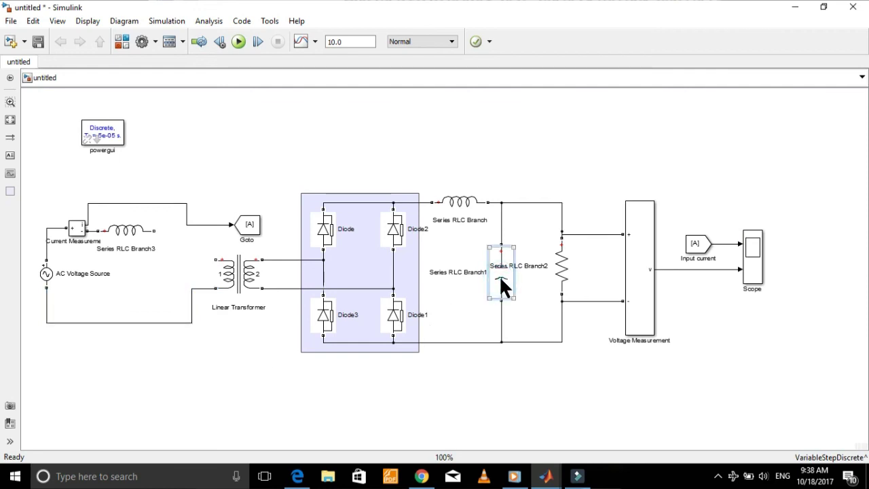
click(152, 277)
key(ctrl+v)
drag(162, 285, 157, 233)
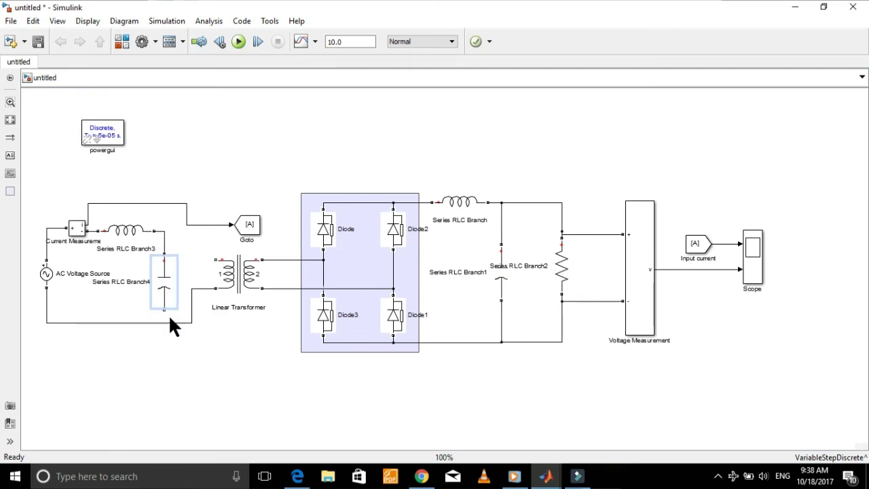
drag(164, 310, 165, 323)
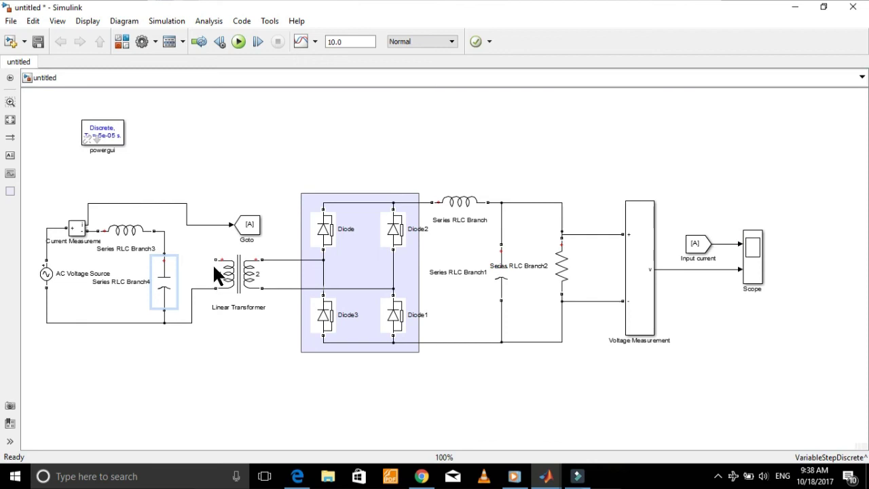
drag(215, 260, 165, 233)
click(219, 357)
Set the input-side inductor's inductance to 3e-3 H.
double_click(127, 231)
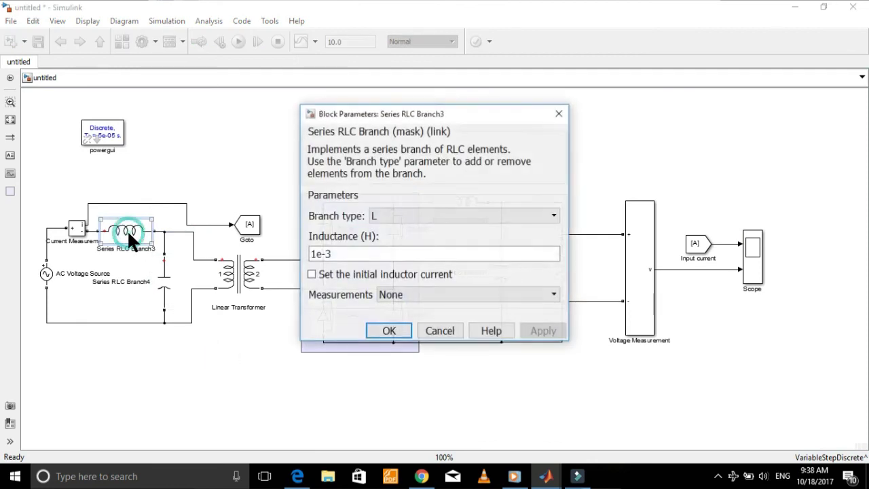
drag(311, 253, 333, 254)
key(Left)
key(Left)
key(BackSpace)
text(3)
click(524, 326)
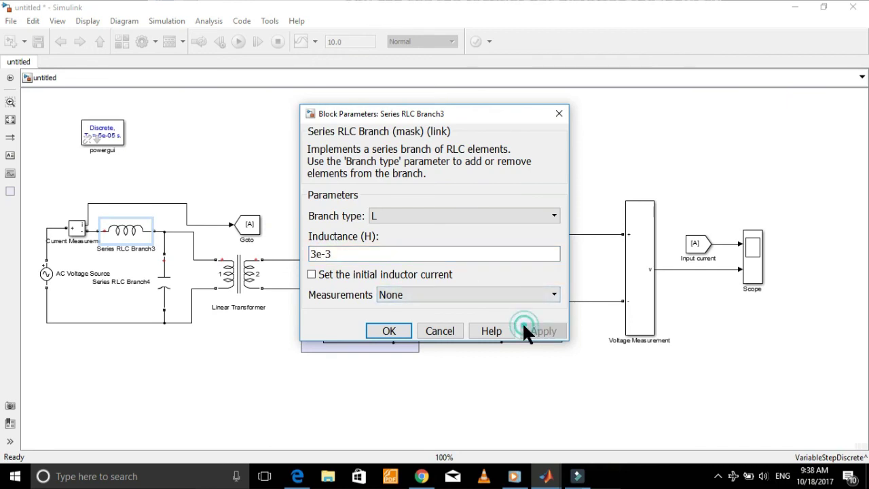
click(389, 330)
Set the input-side capacitor's capacitance to 1.5e-3 F.
click(163, 282)
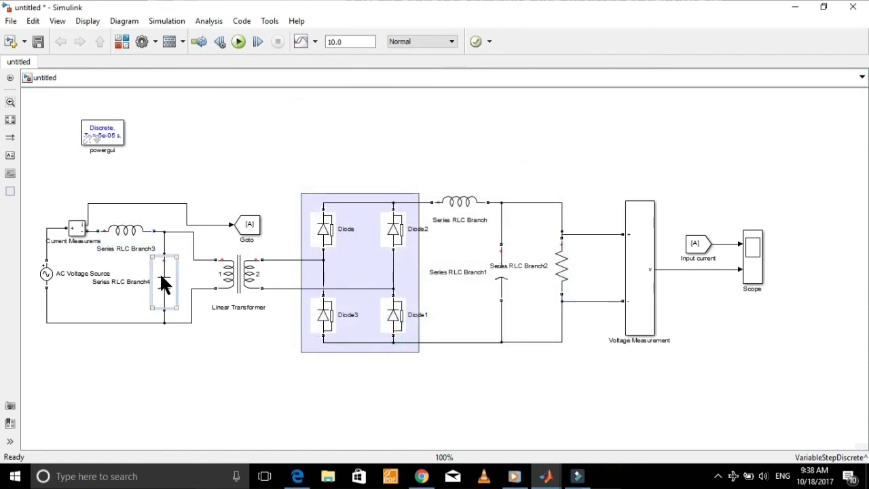
double_click(163, 282)
double_click(369, 251)
click(369, 250)
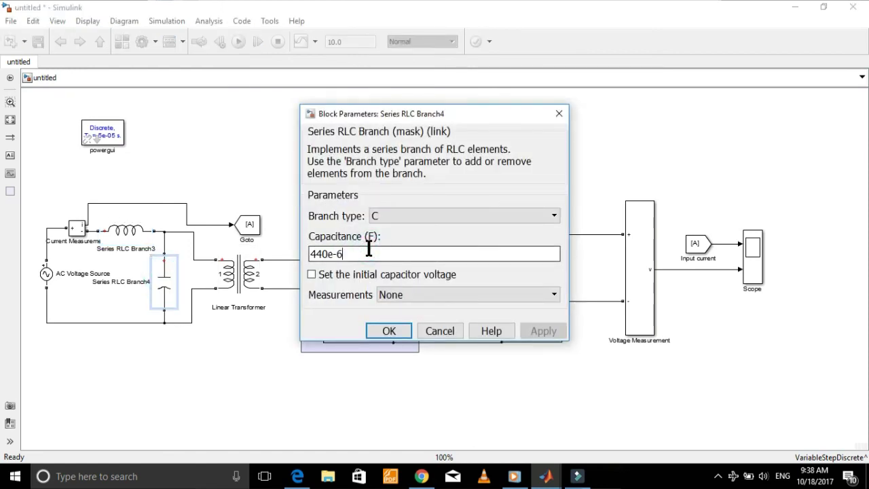
key(shift+Left)
key(shift+Left)
key(shift+Left)
text(1.5)
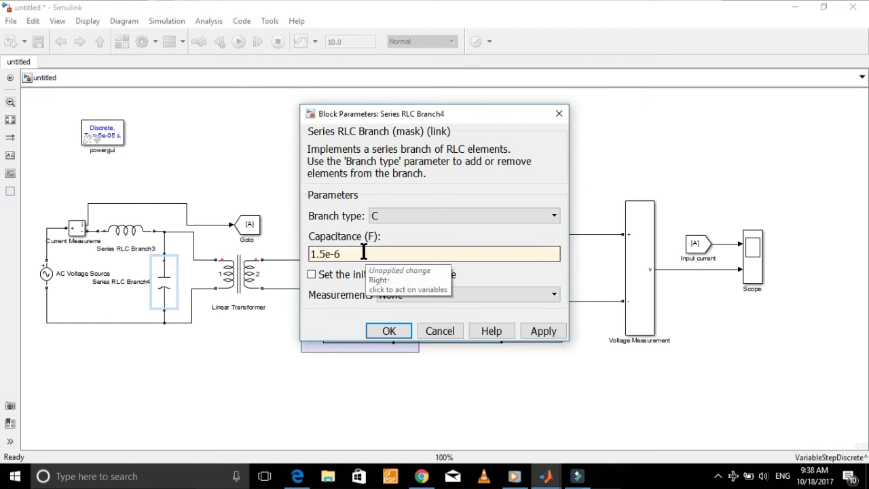
key(shift+Right)
text(3)
click(537, 326)
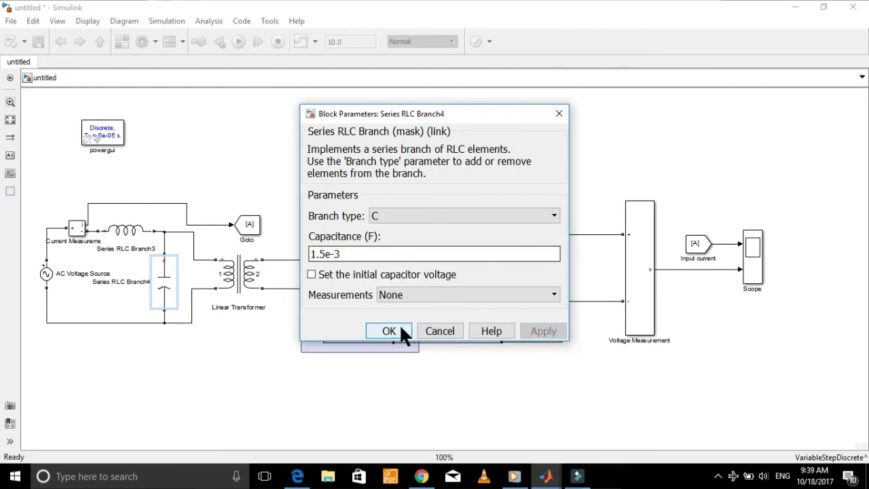
click(399, 324)
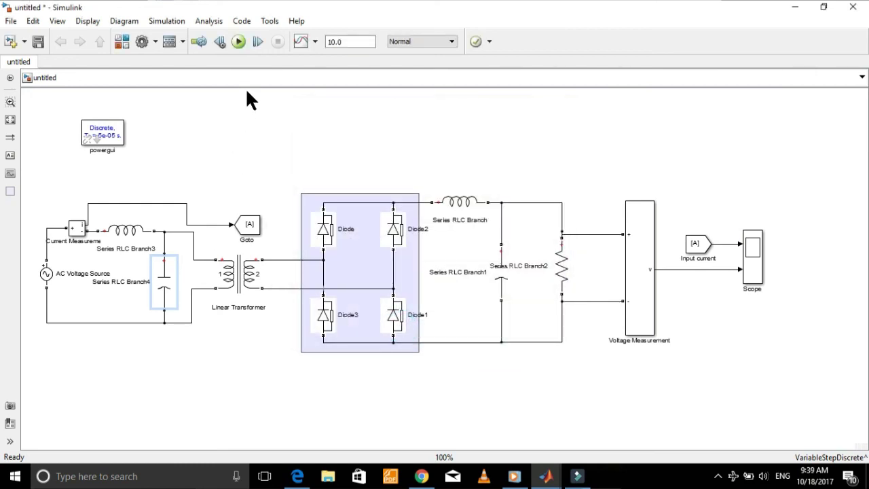
Run the simulation, autoscale the Scope, inspect the waveforms between about 1.41 and 1.51 s, and minimize the Scope window.
click(239, 42)
double_click(751, 250)
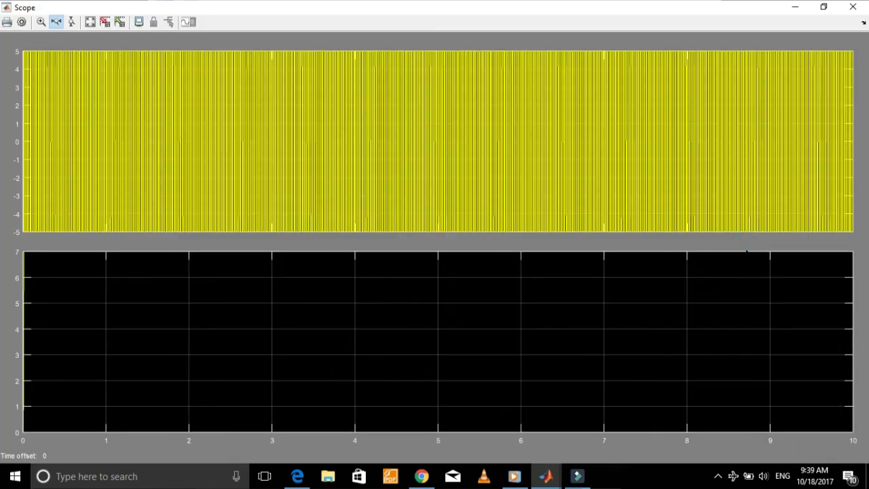
click(90, 22)
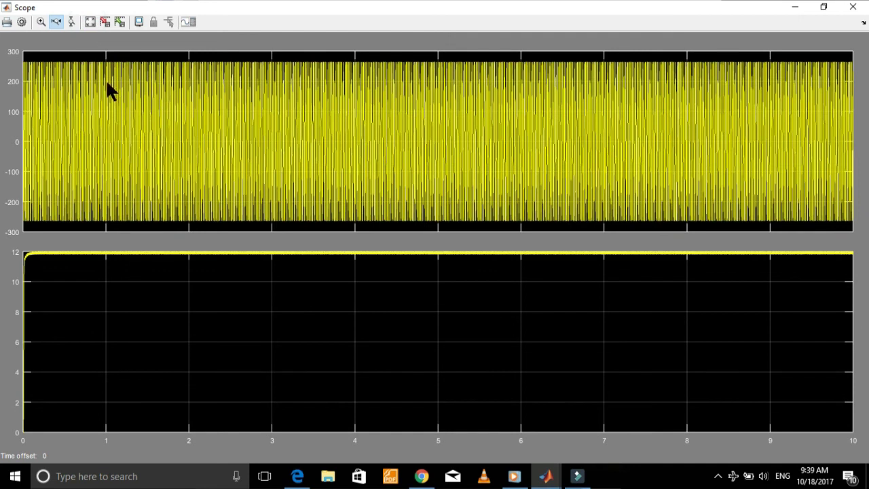
drag(176, 124, 296, 133)
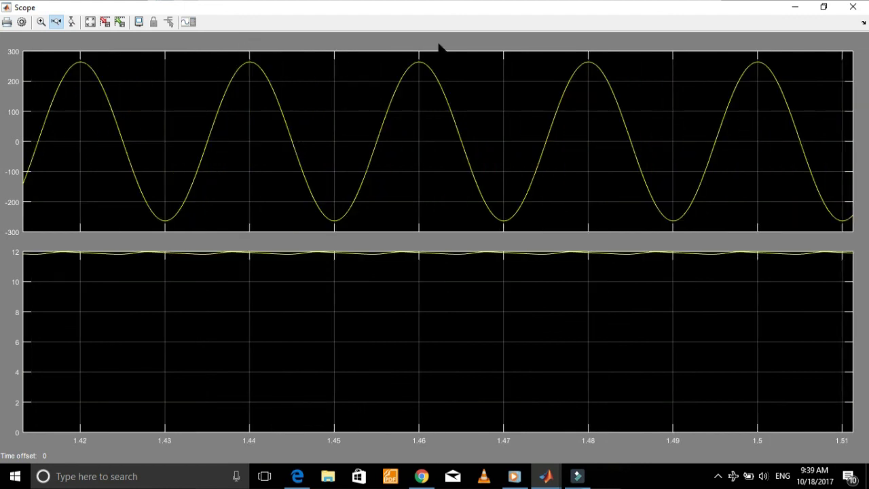
click(792, 12)
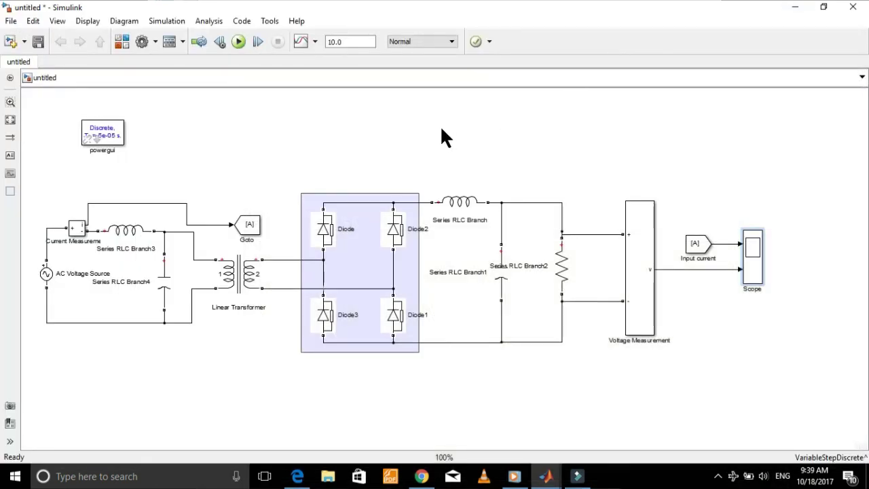
Reopen the FFT Analysis tool from the powergui block and maximize its window.
click(117, 130)
double_click(117, 131)
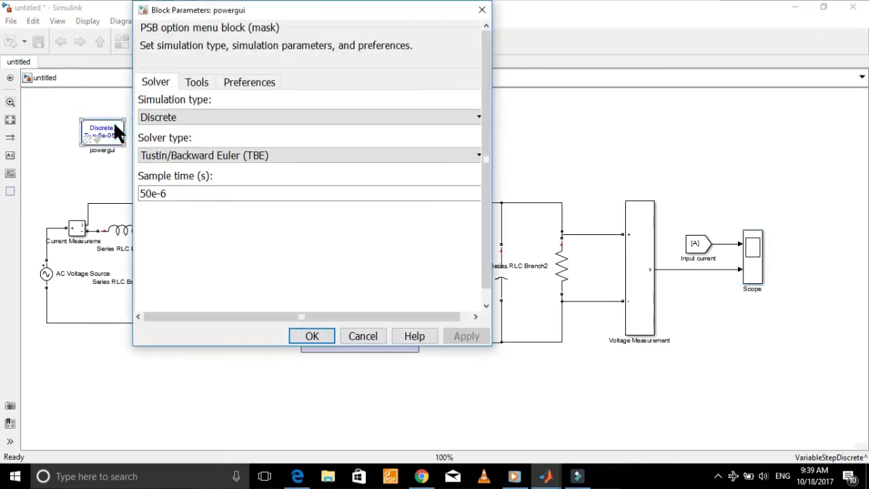
click(196, 82)
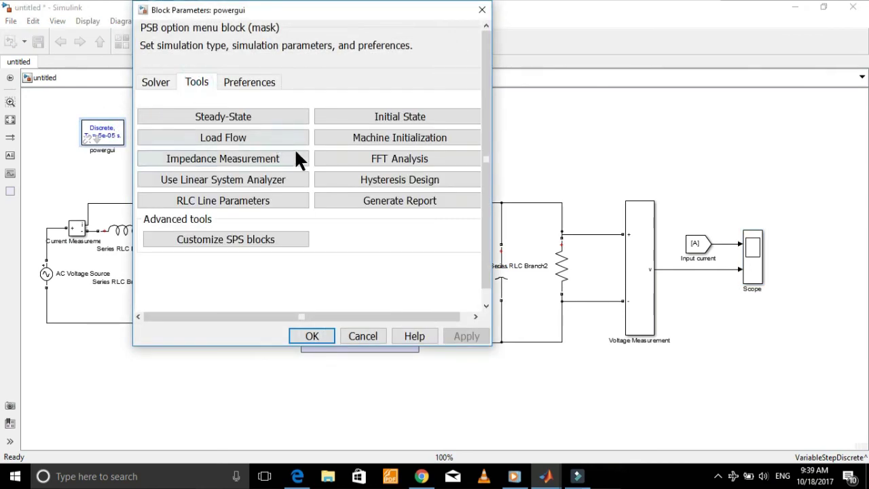
click(382, 160)
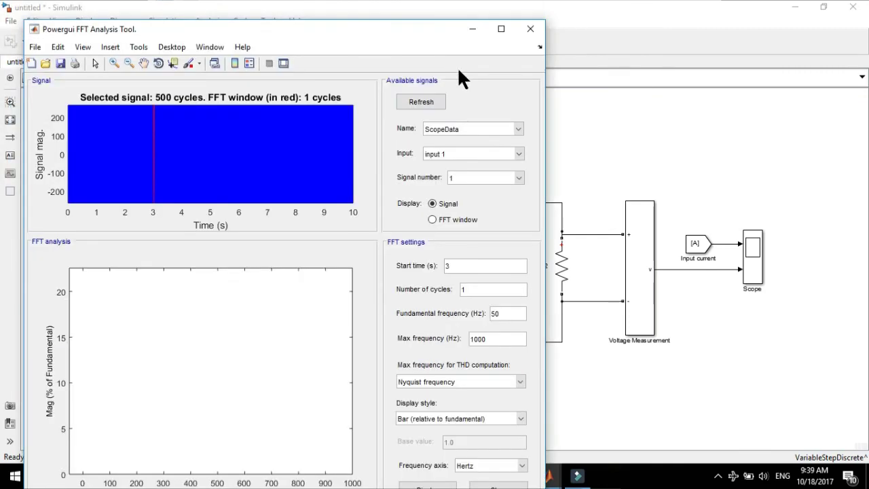
click(503, 29)
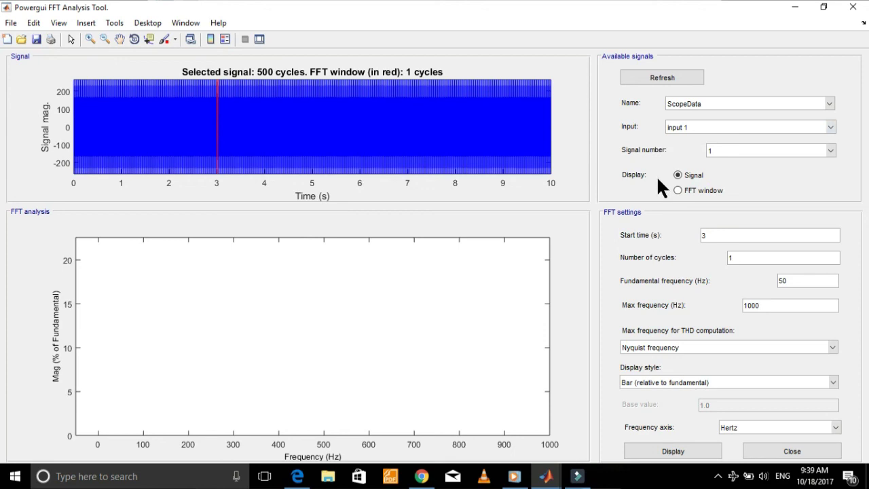
Enlarge the input 1 waveform around 3 s and display its FFT spectrum.
click(90, 39)
drag(214, 80, 220, 178)
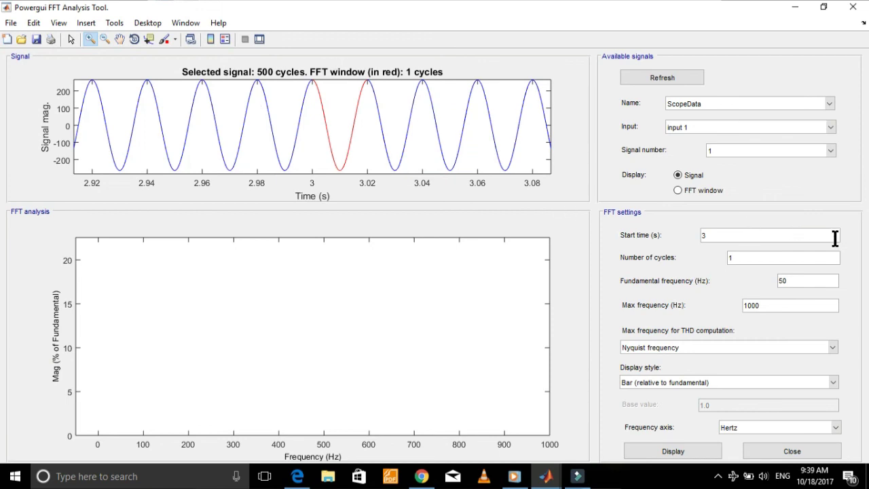
click(684, 449)
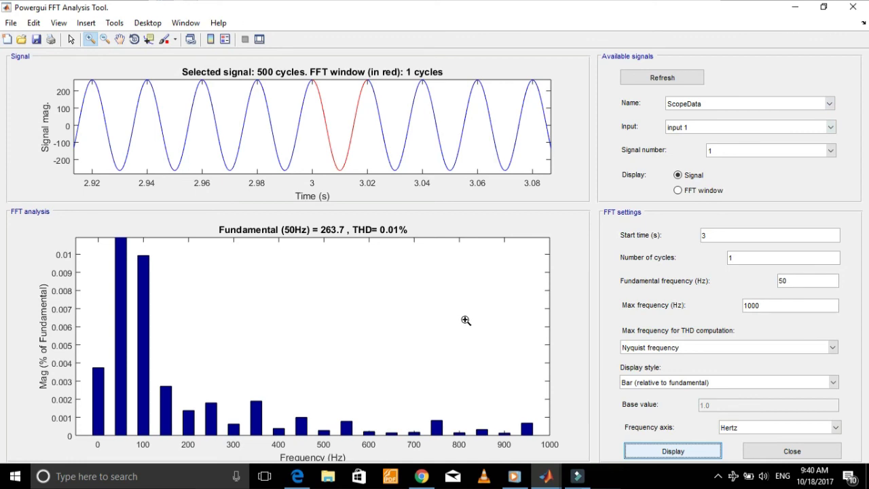
Switch the FFT display style to List (relative to fundamental), display the harmonic list, and close the tool.
click(834, 383)
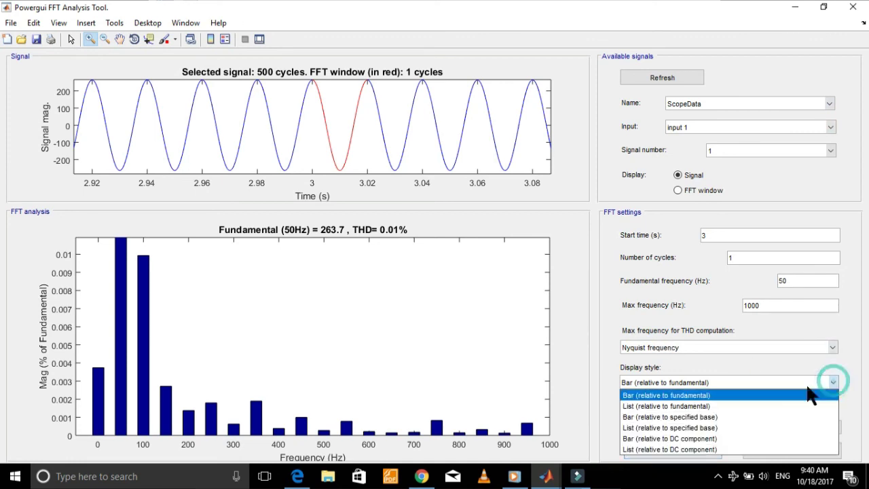
click(781, 404)
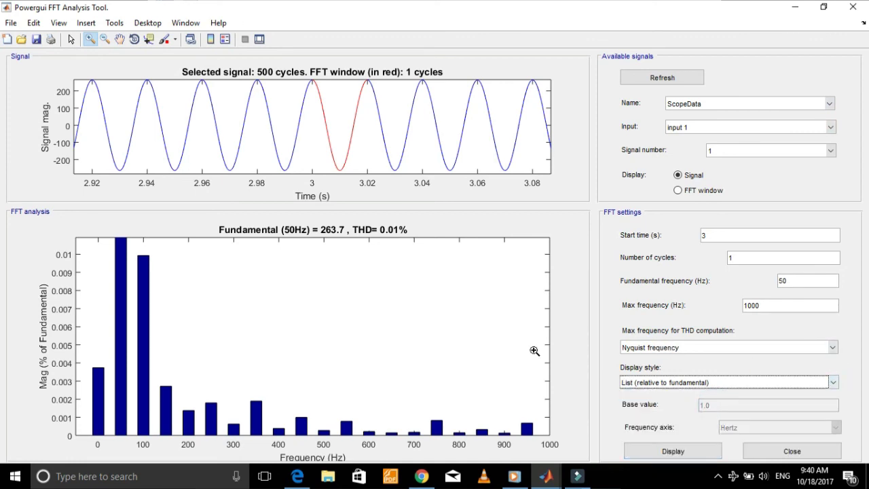
click(659, 451)
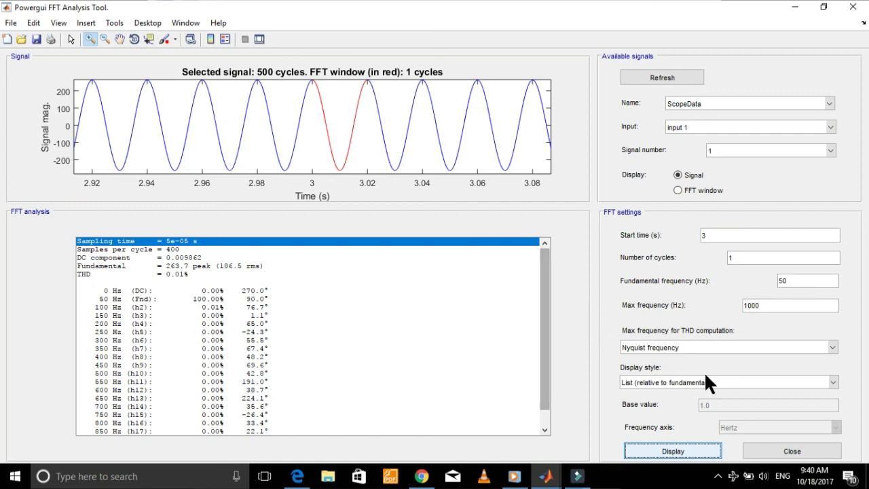
click(786, 452)
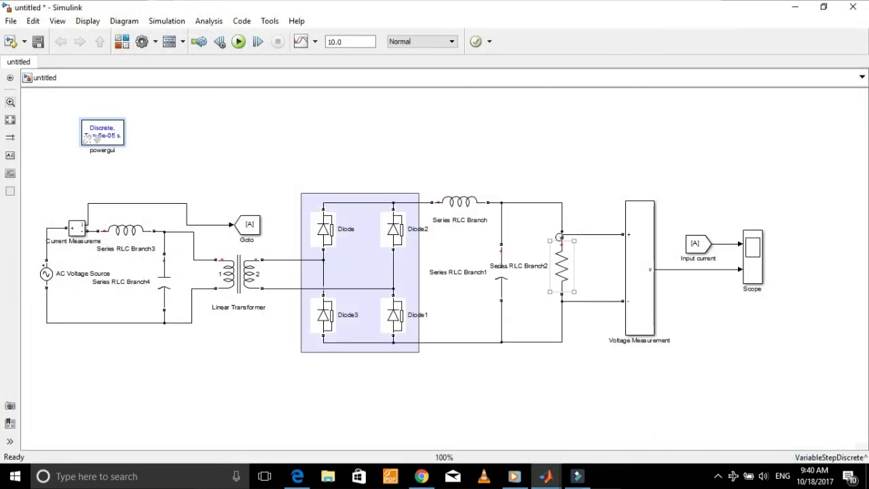